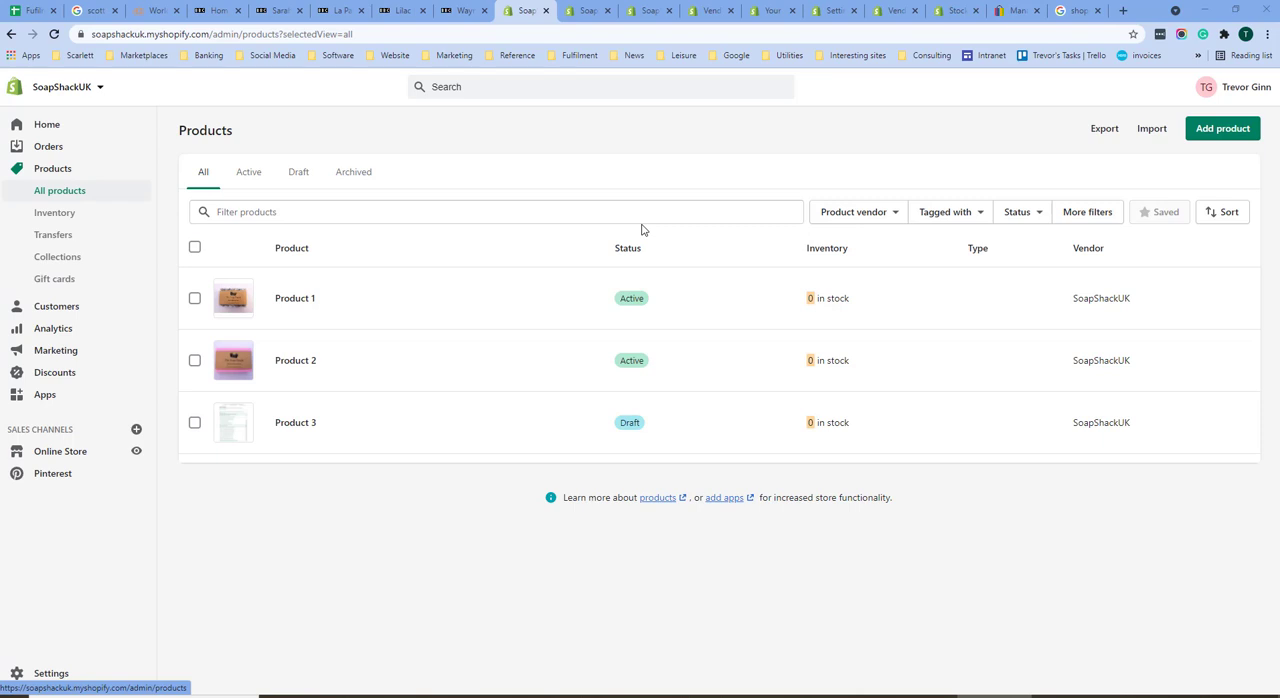
Step: Open Product 1 and switch its inventory quantity tracking off and back on
left_click(309, 304)
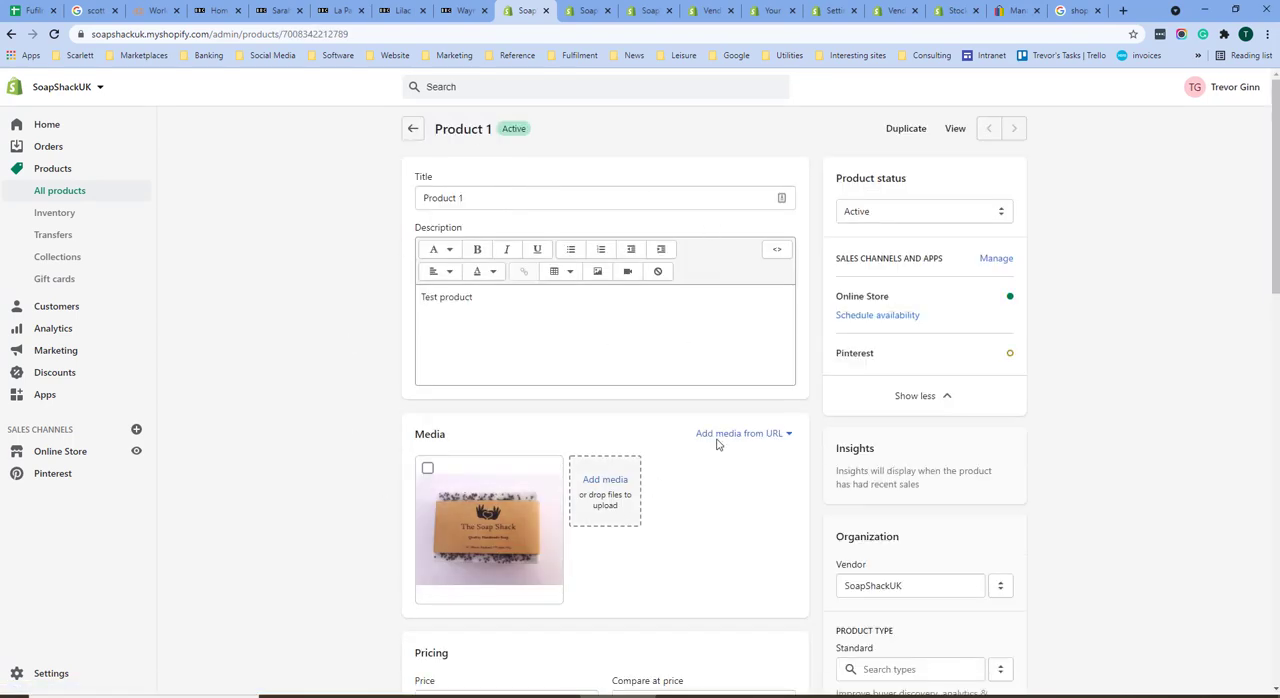
scroll(355, 393, "down", 5)
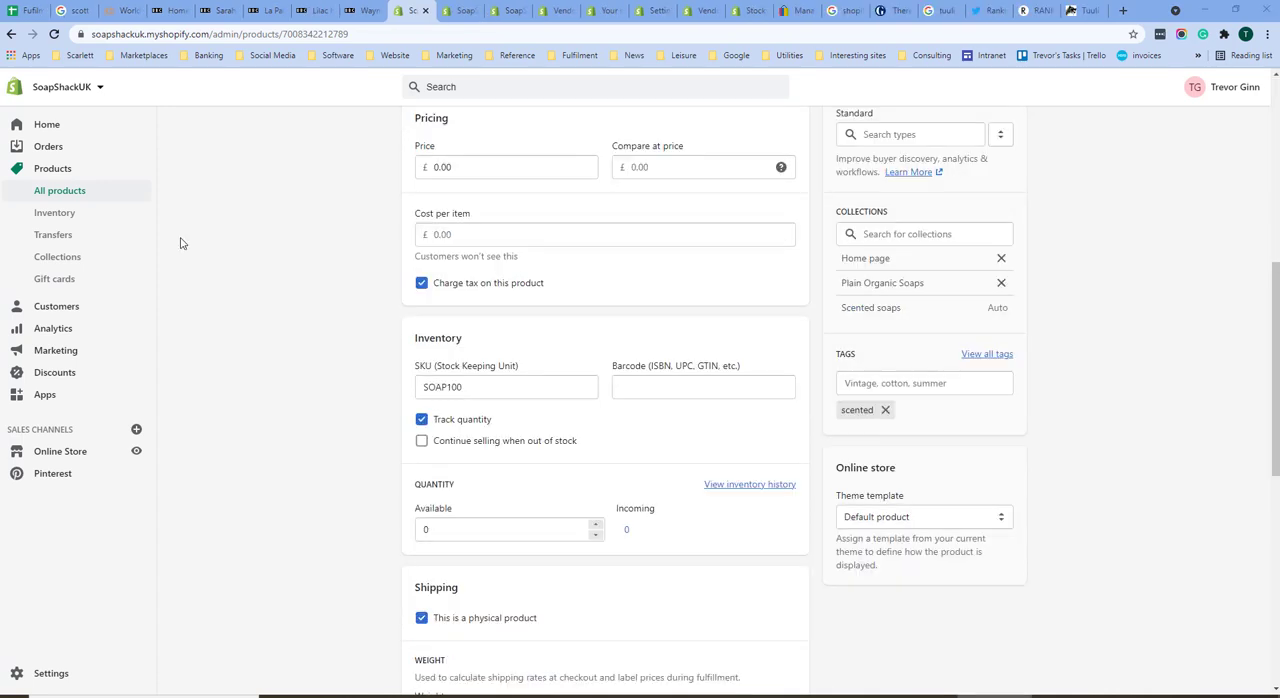
left_click(421, 421)
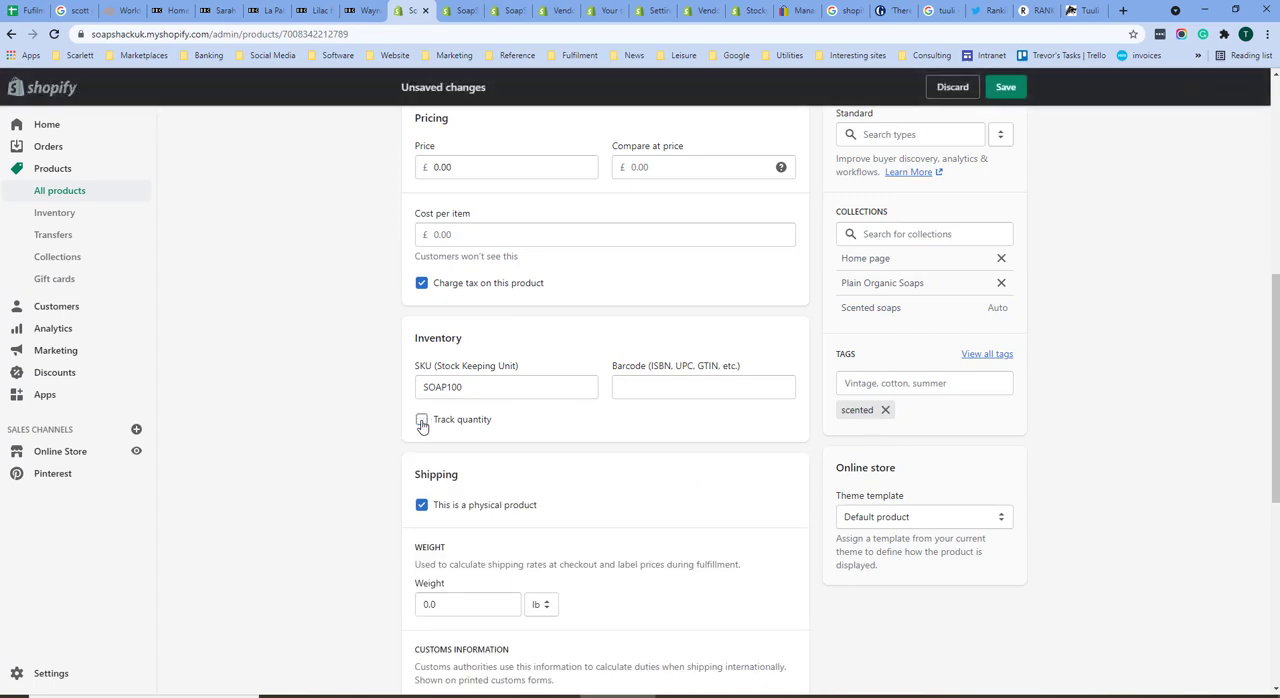
left_click(421, 421)
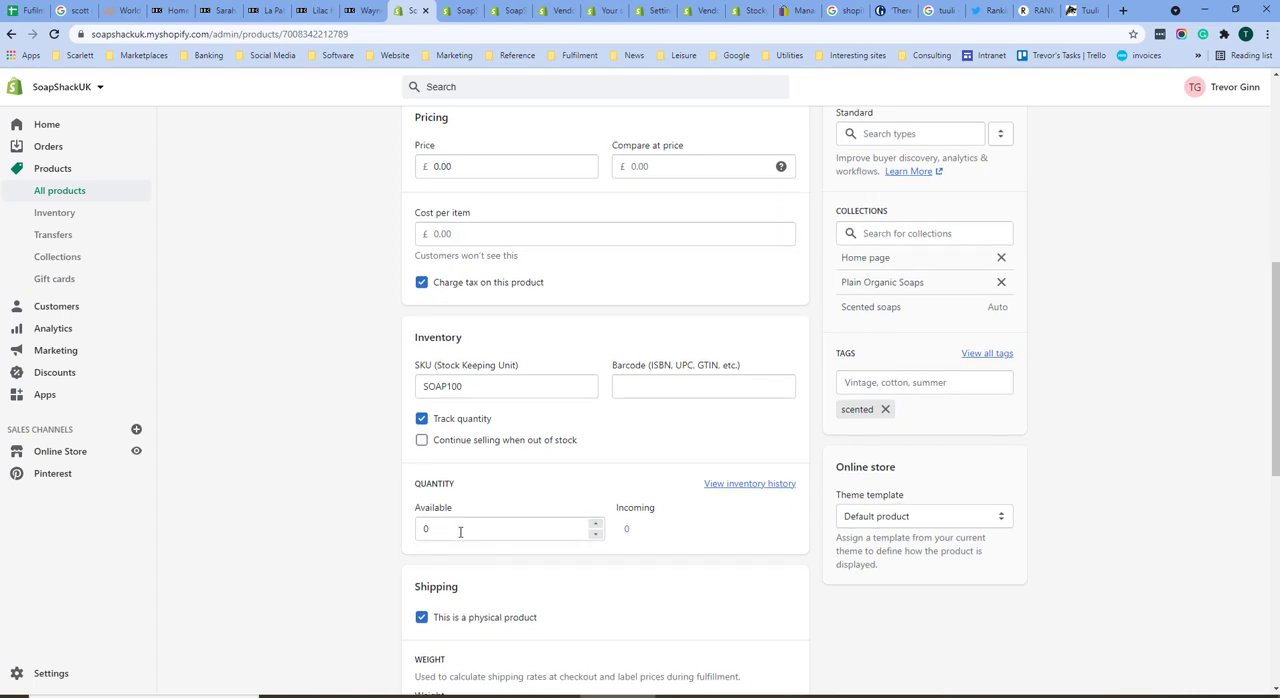
Step: Set the country/region of origin in the product's customs information to China
scroll(460, 531, "down", 3)
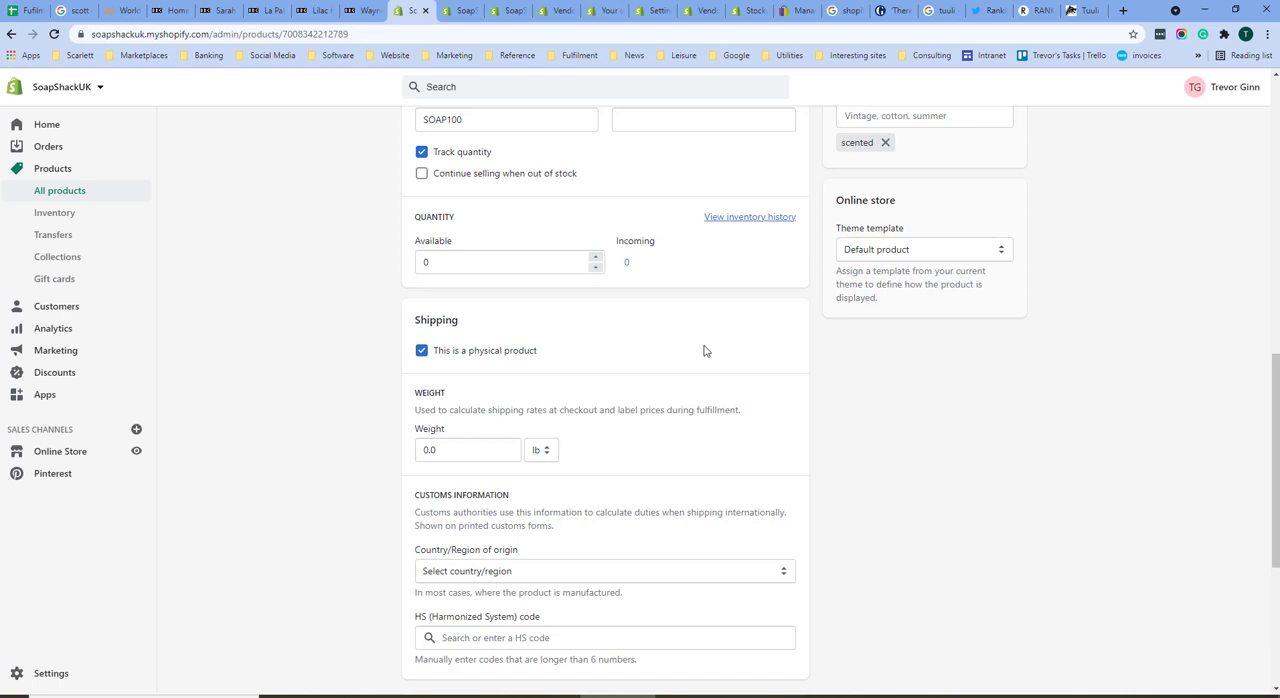
scroll(538, 312, "down", 3)
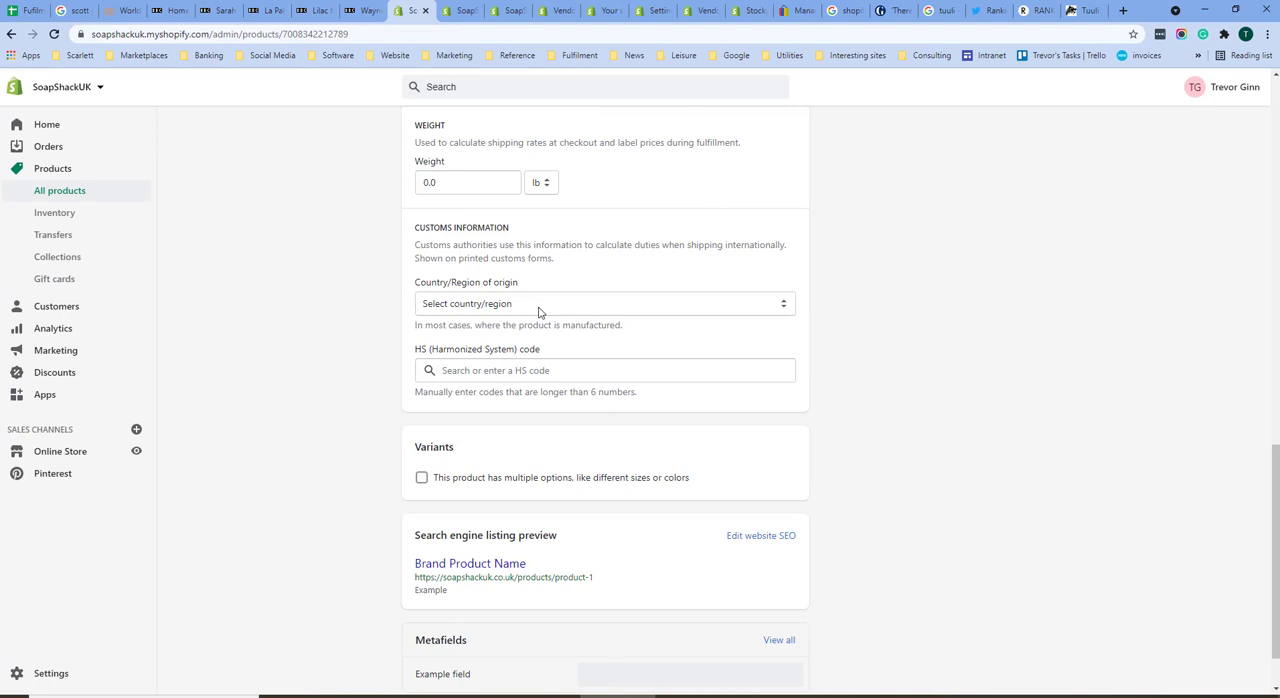
left_click(538, 312)
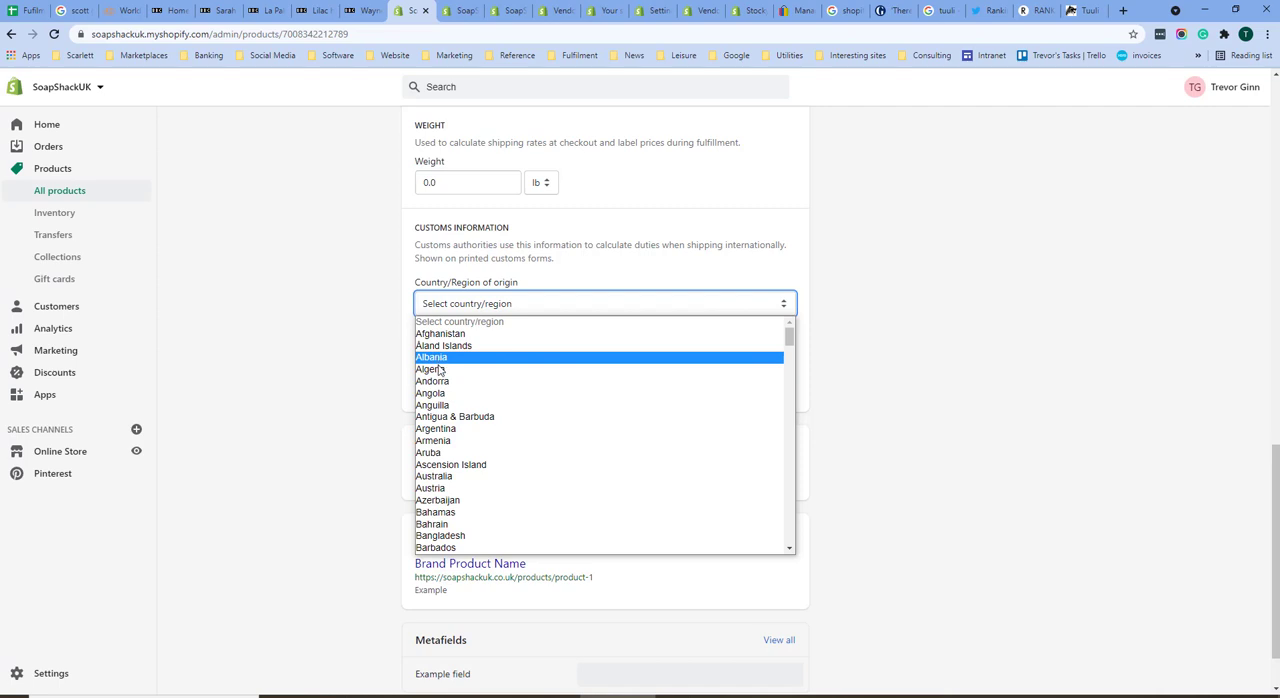
scroll(462, 420, "down", 5)
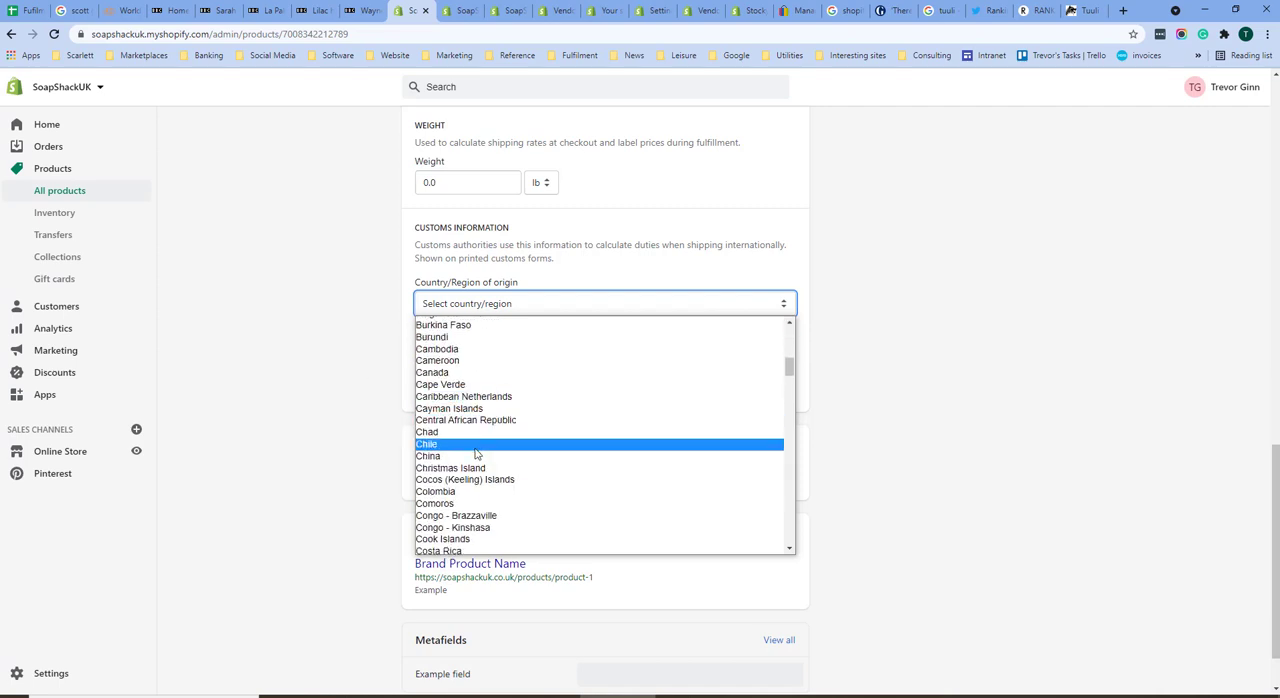
key("Escape")
type("china")
Step: Search the HS codes for "baby", choose 871500 - Baby carriages and parts thereof, and save the product
left_click(515, 368)
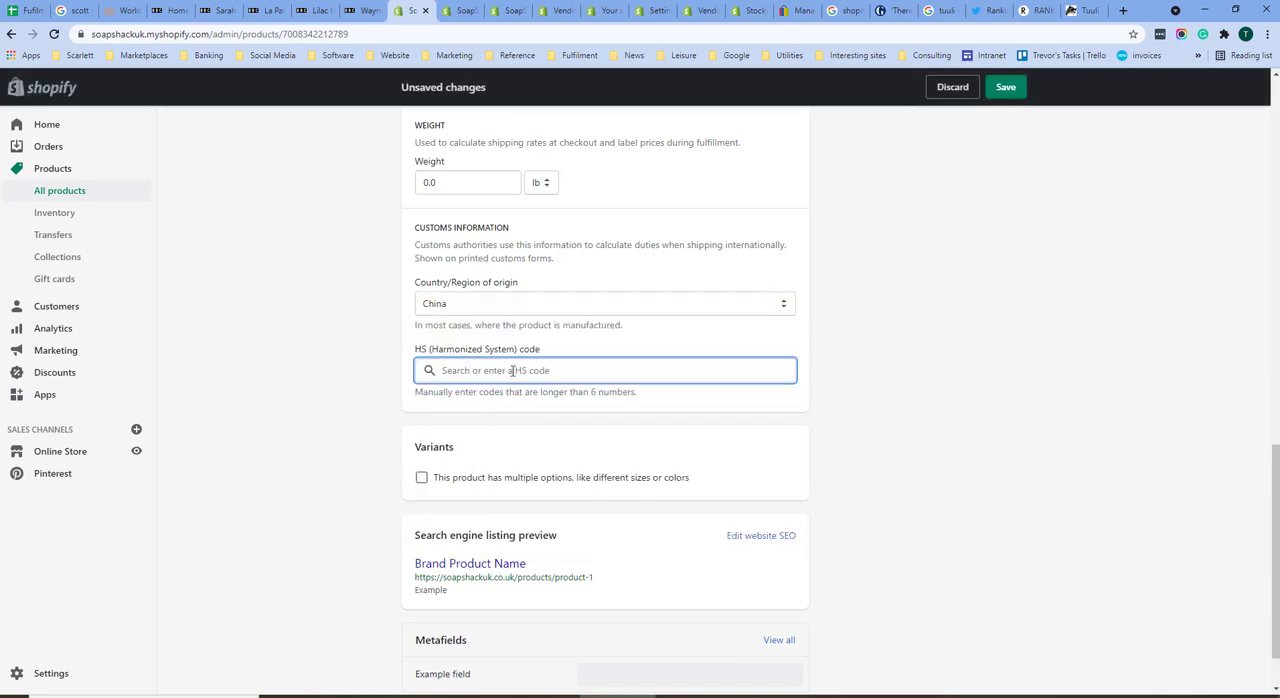
type("baby")
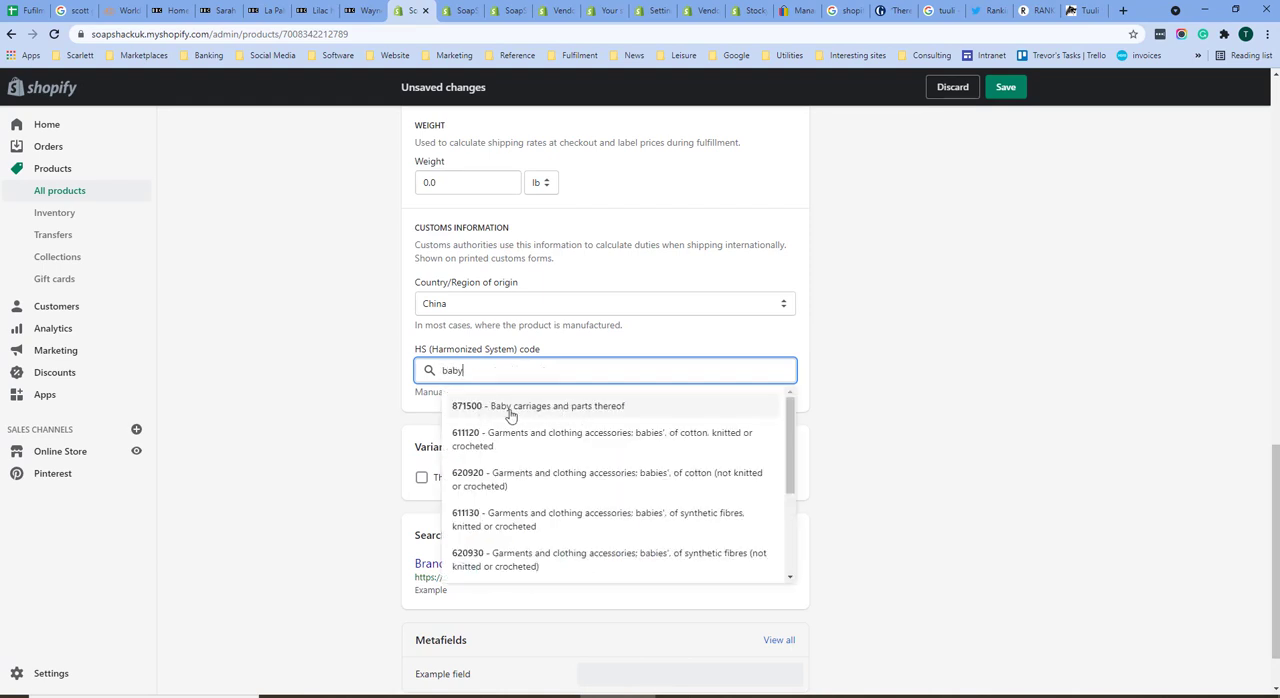
left_click(511, 410)
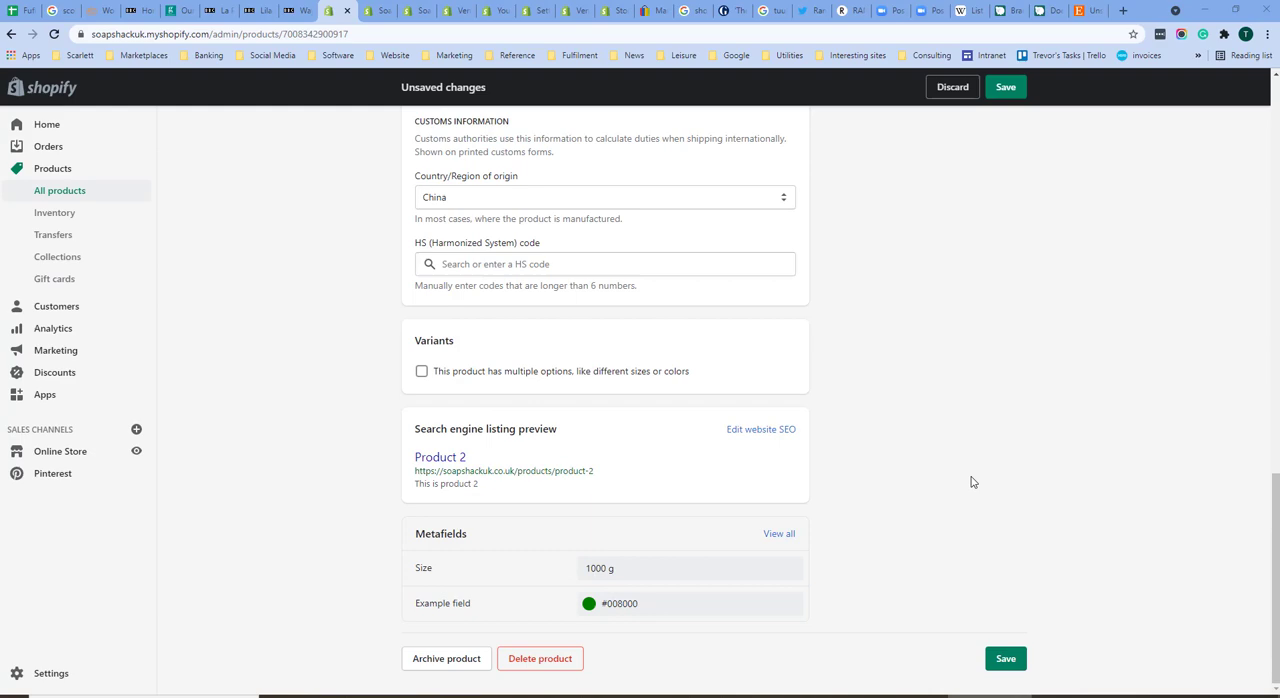
left_click(999, 662)
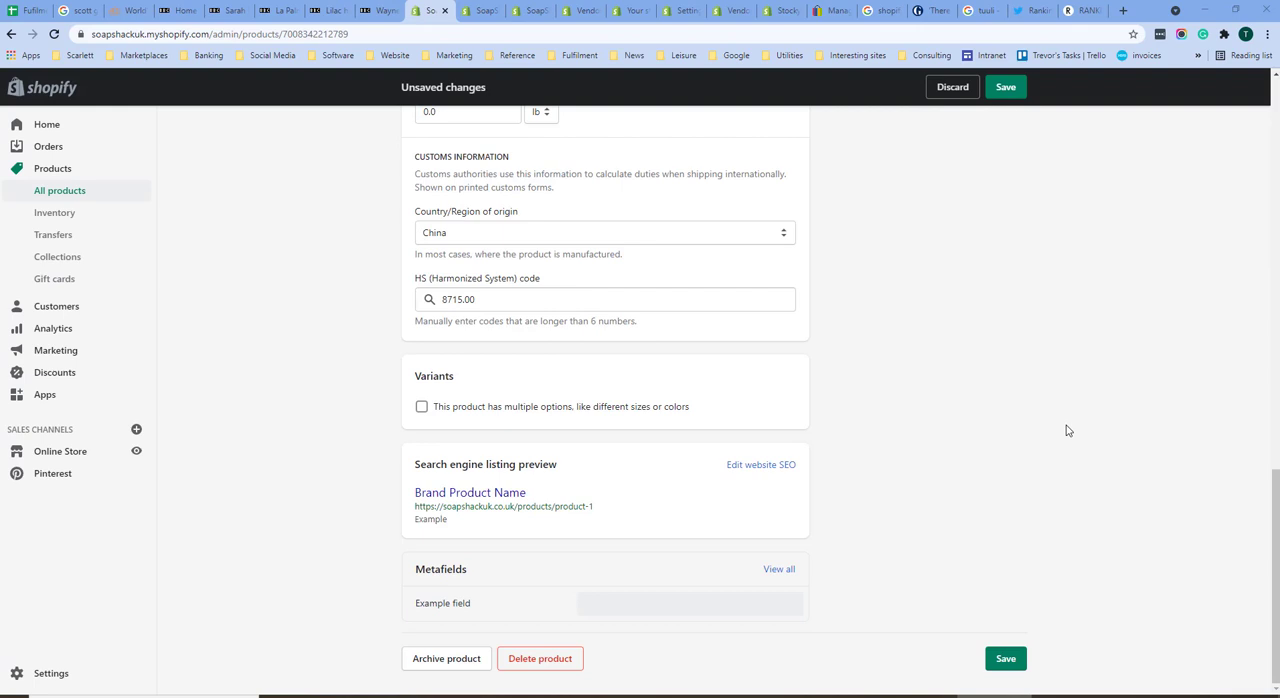
Step: Enable multiple options for the product and give the Size option the values 1, 2 and 3
left_click(421, 406)
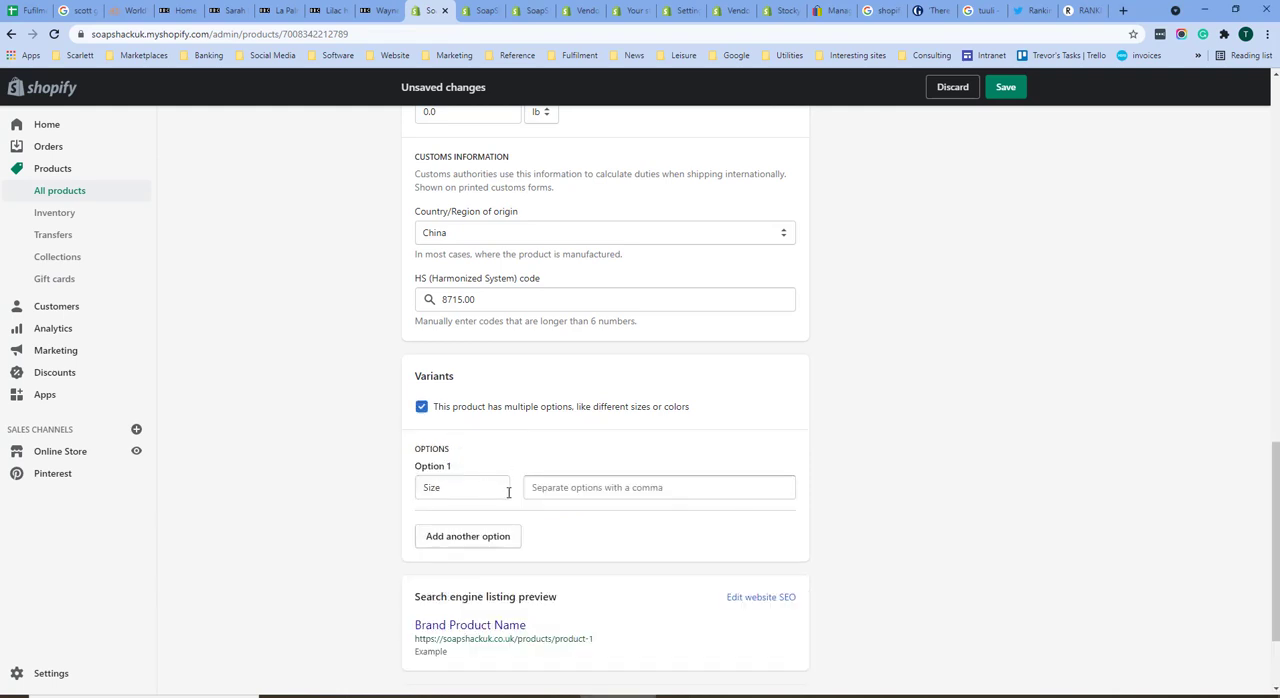
left_click(574, 487)
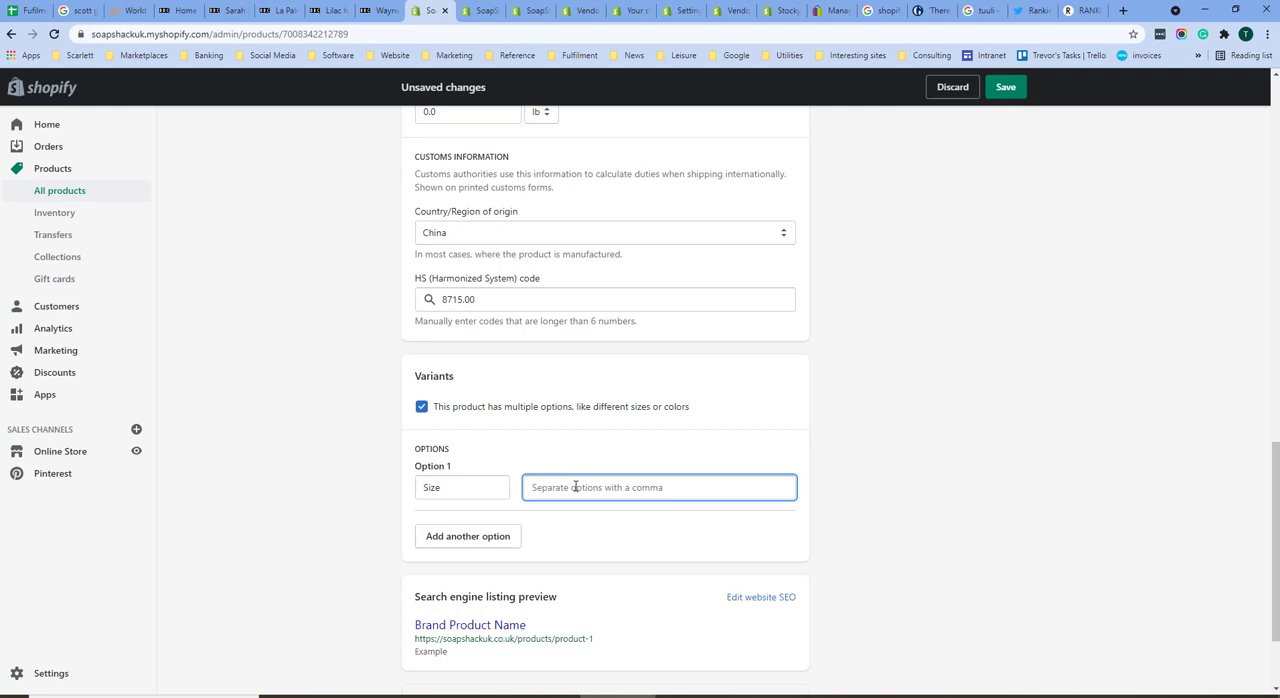
type("1")
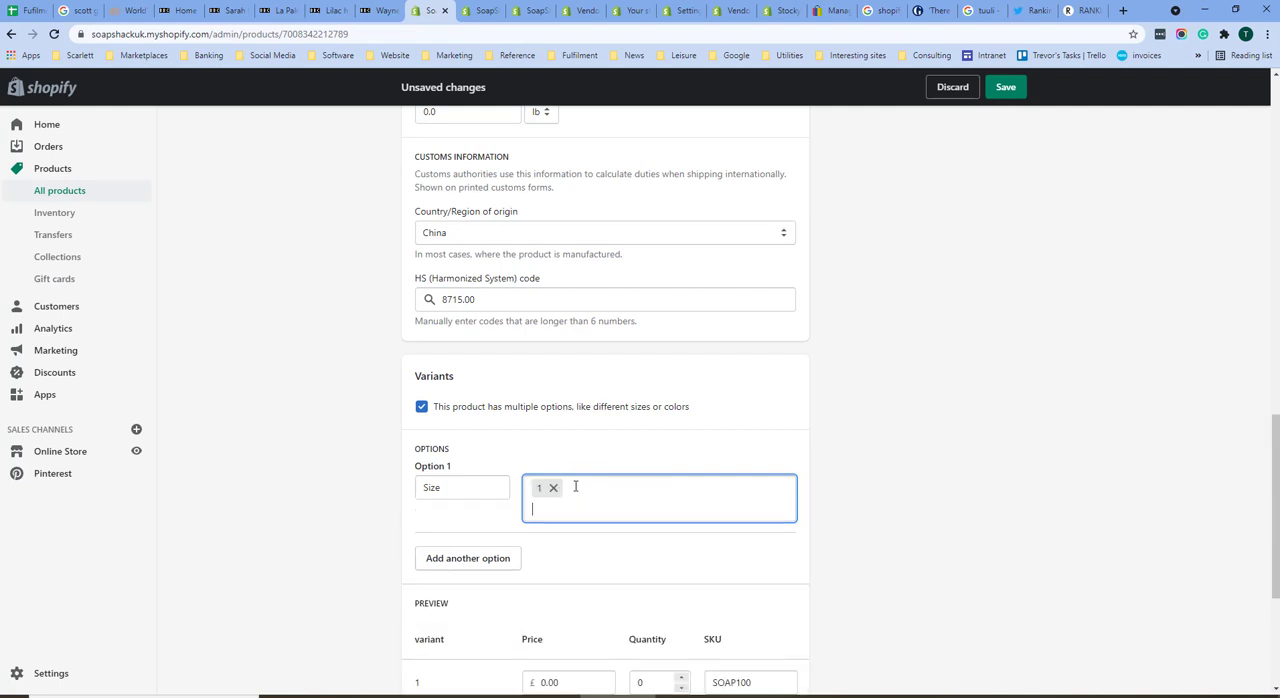
type(",2,3,")
Step: Add a second variant option named Colour with the values Blue, Green and Black
left_click(478, 560)
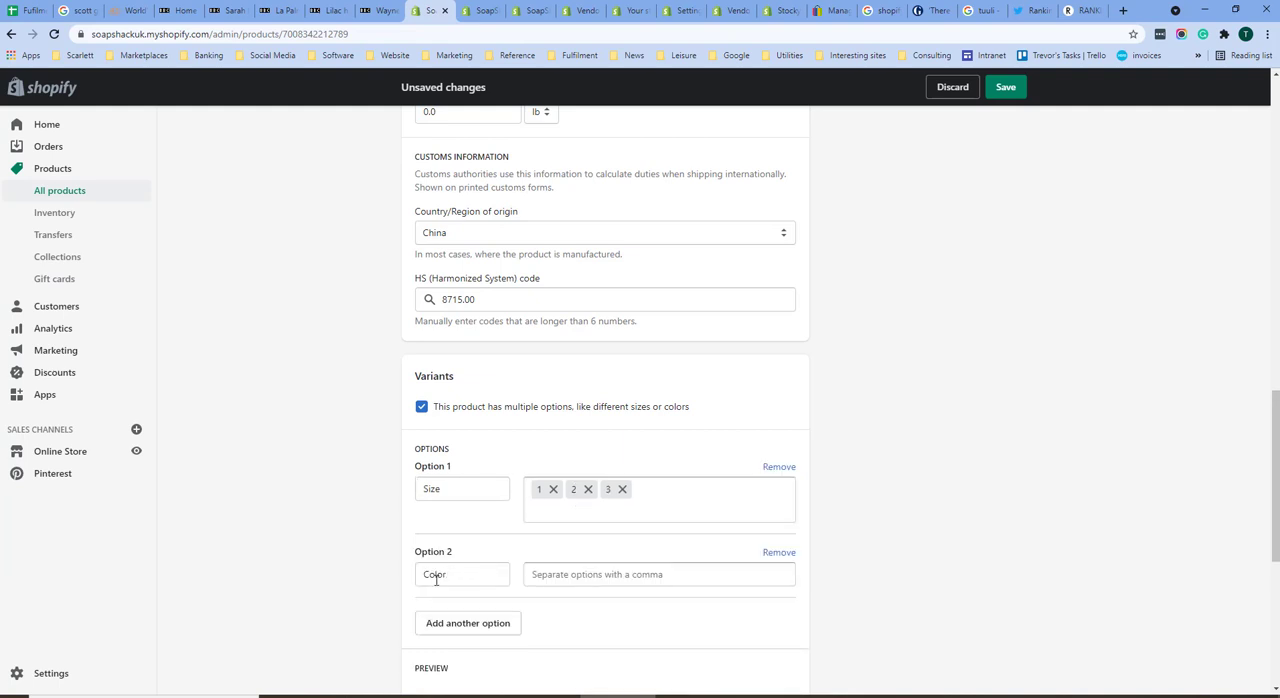
left_click(445, 575)
type("ur")
left_click(553, 577)
type("Blue")
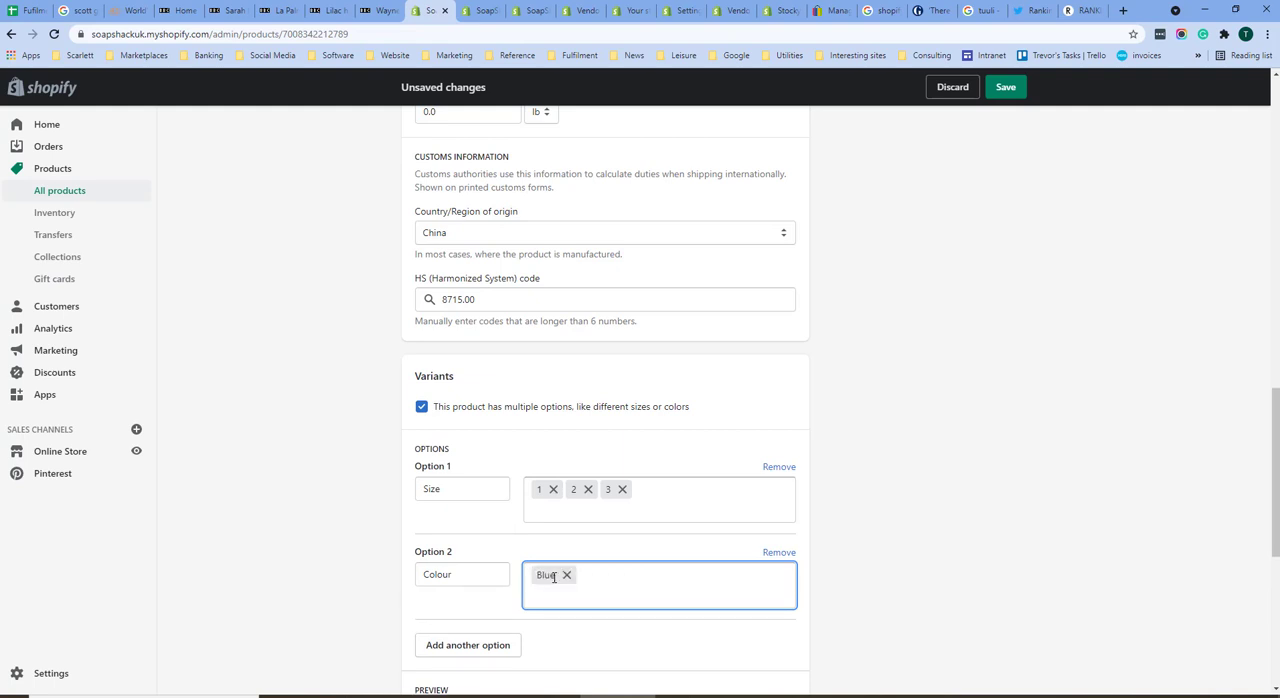
type(",Green")
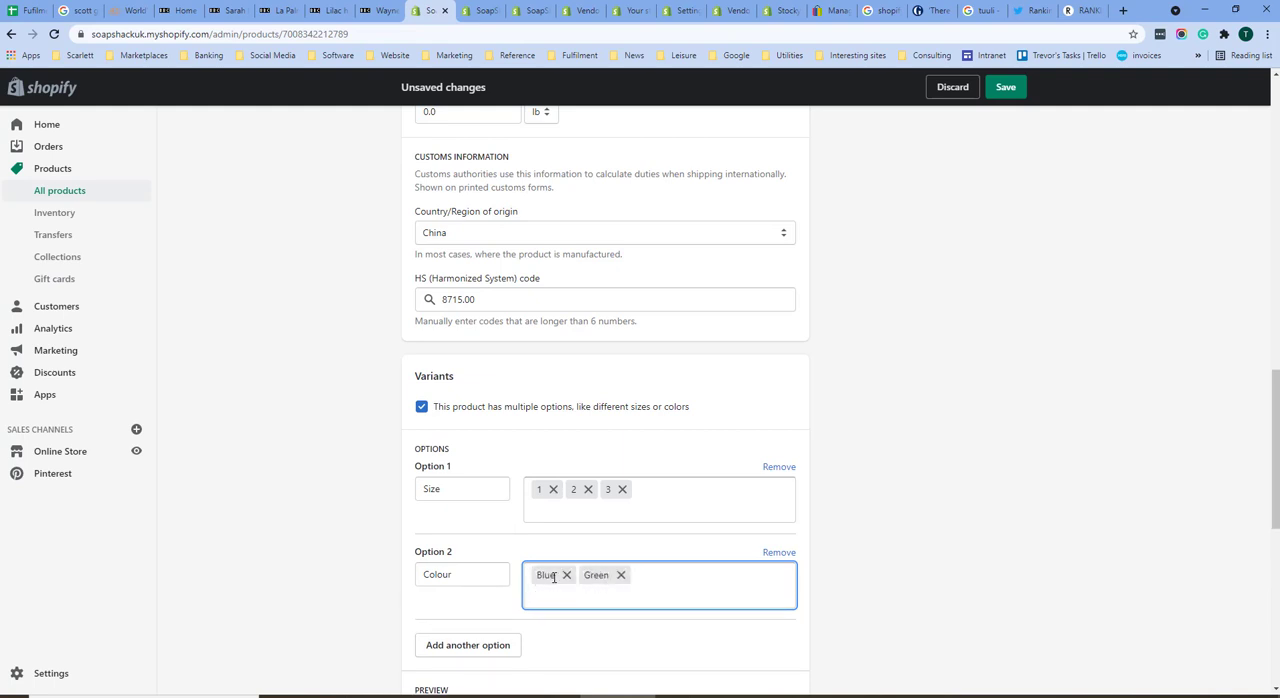
type(",Black,")
Step: Set the SKU of variant 1 / Blue to SOAP100-1-Blue and of 1 / Green to SOAP101-1-Green
scroll(588, 463, "down", 4)
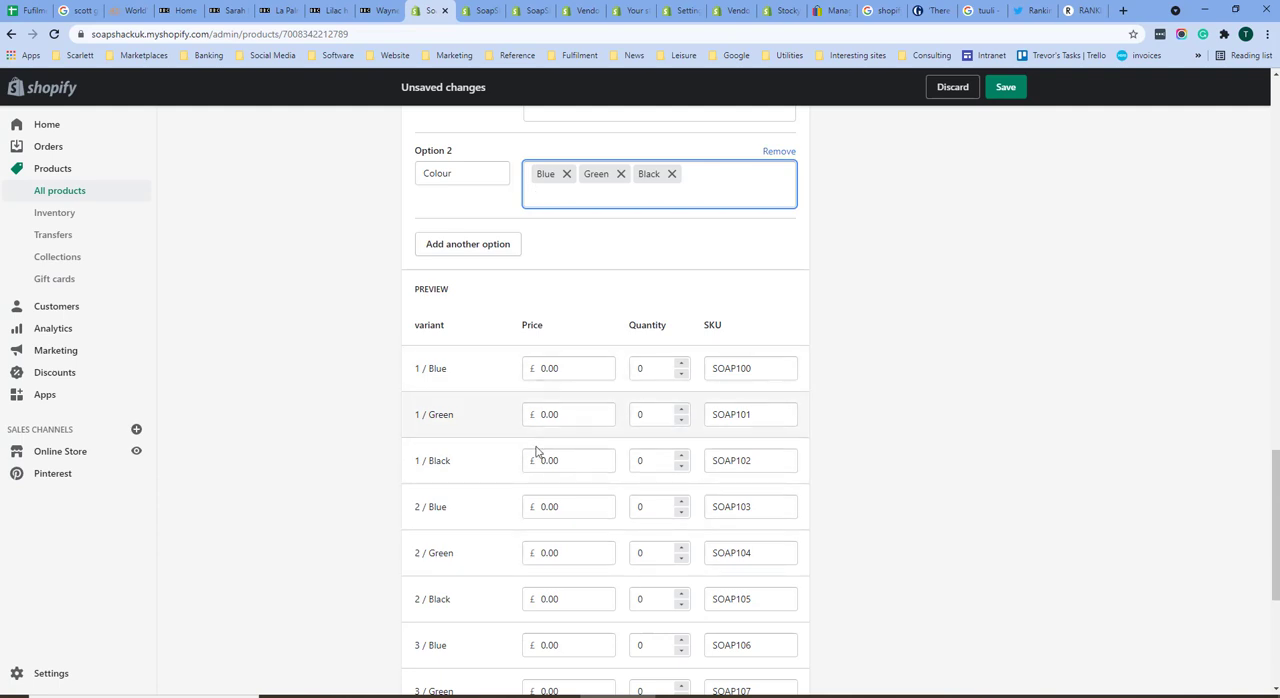
left_click(762, 367)
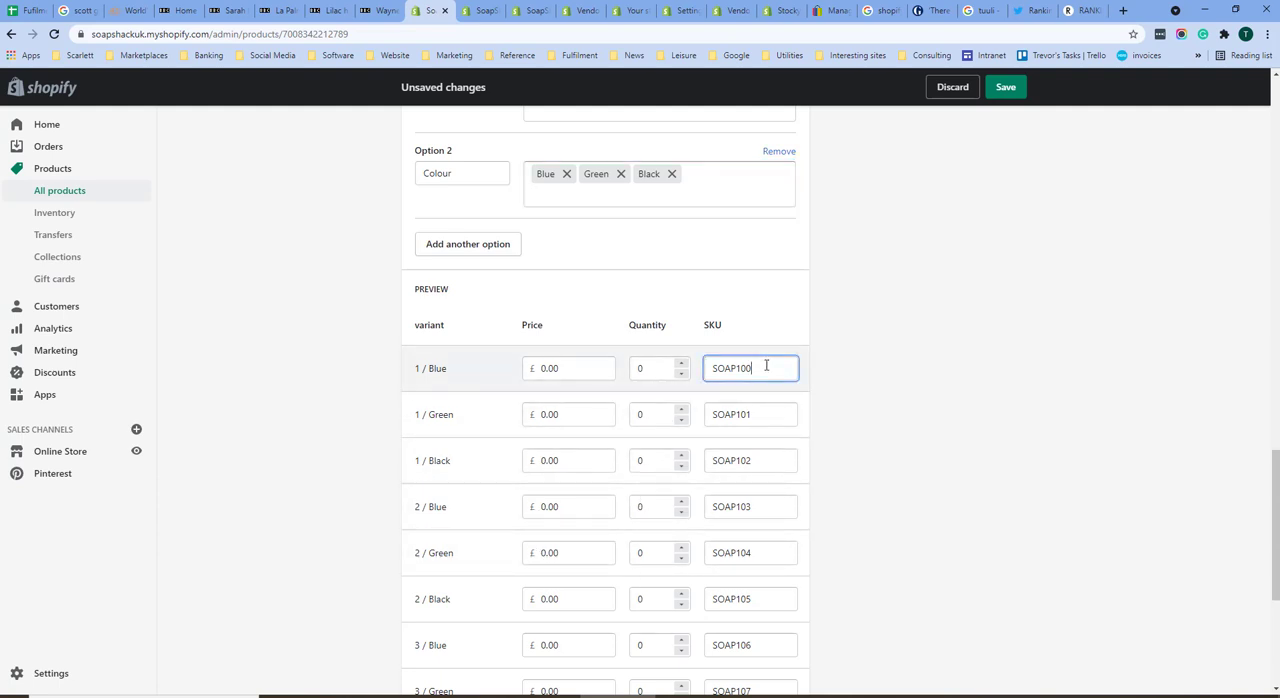
left_click(748, 414)
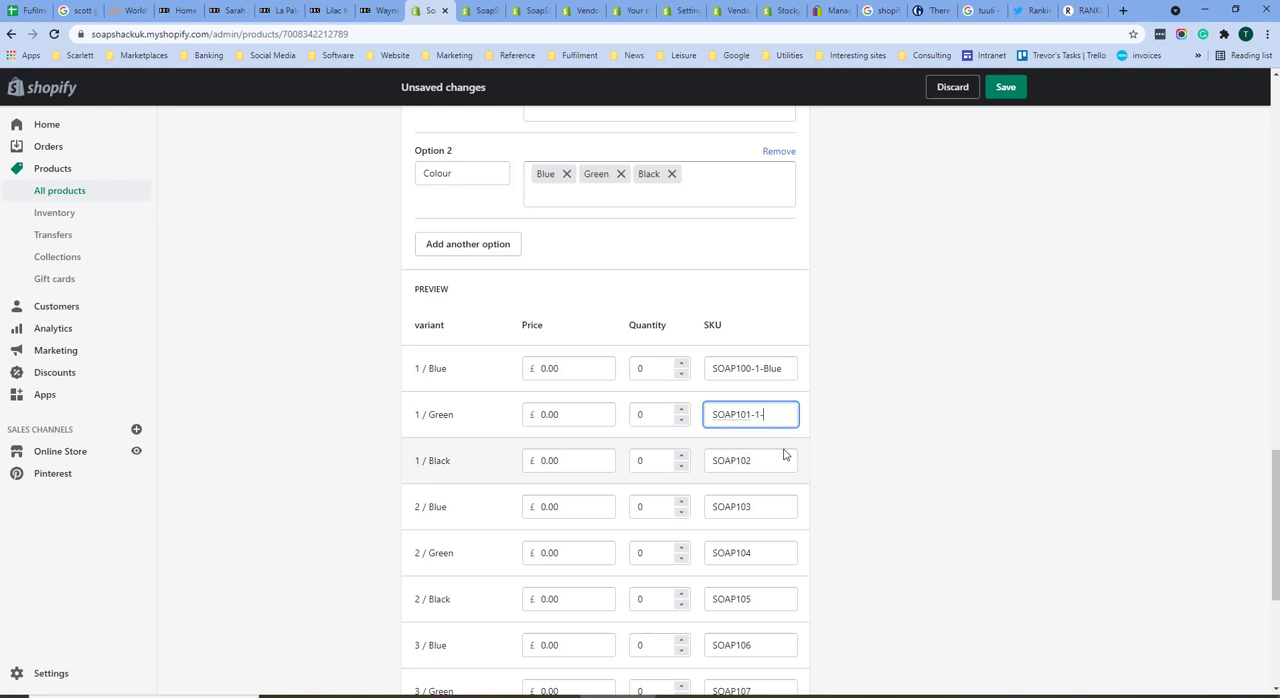
type("-1-Green")
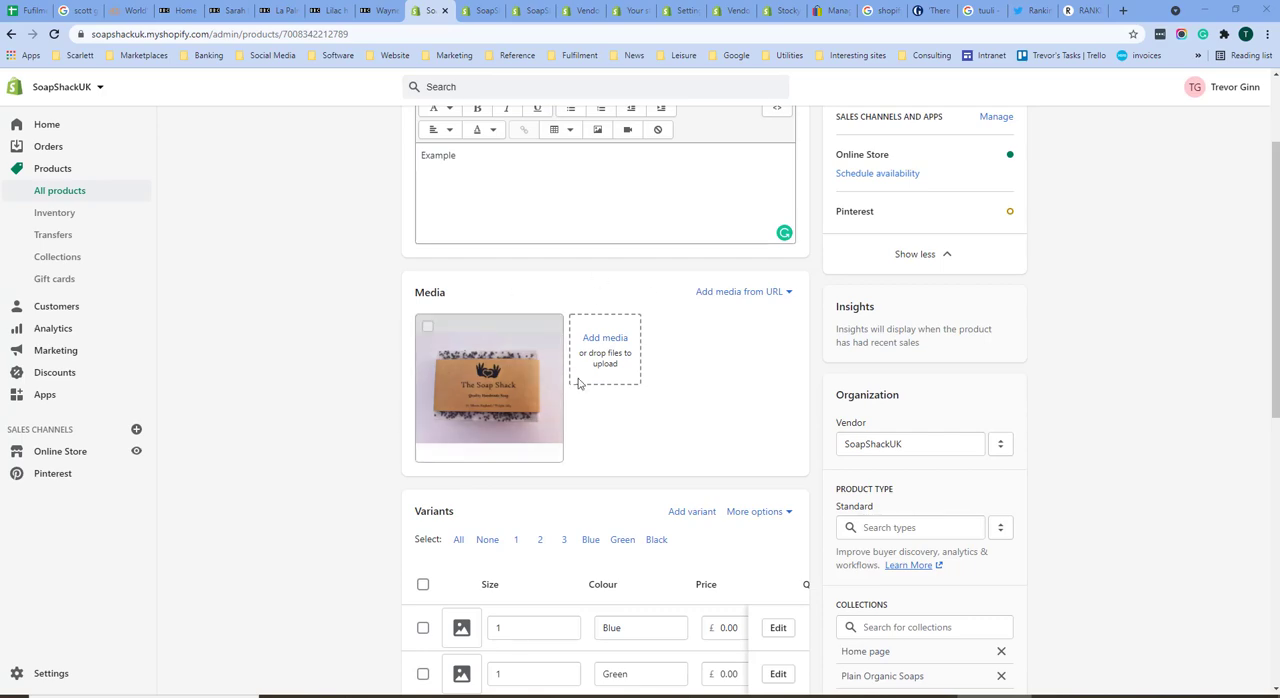
Step: Review the product's variants table, including the price, quantity and SKU columns
scroll(692, 467, "down", 2)
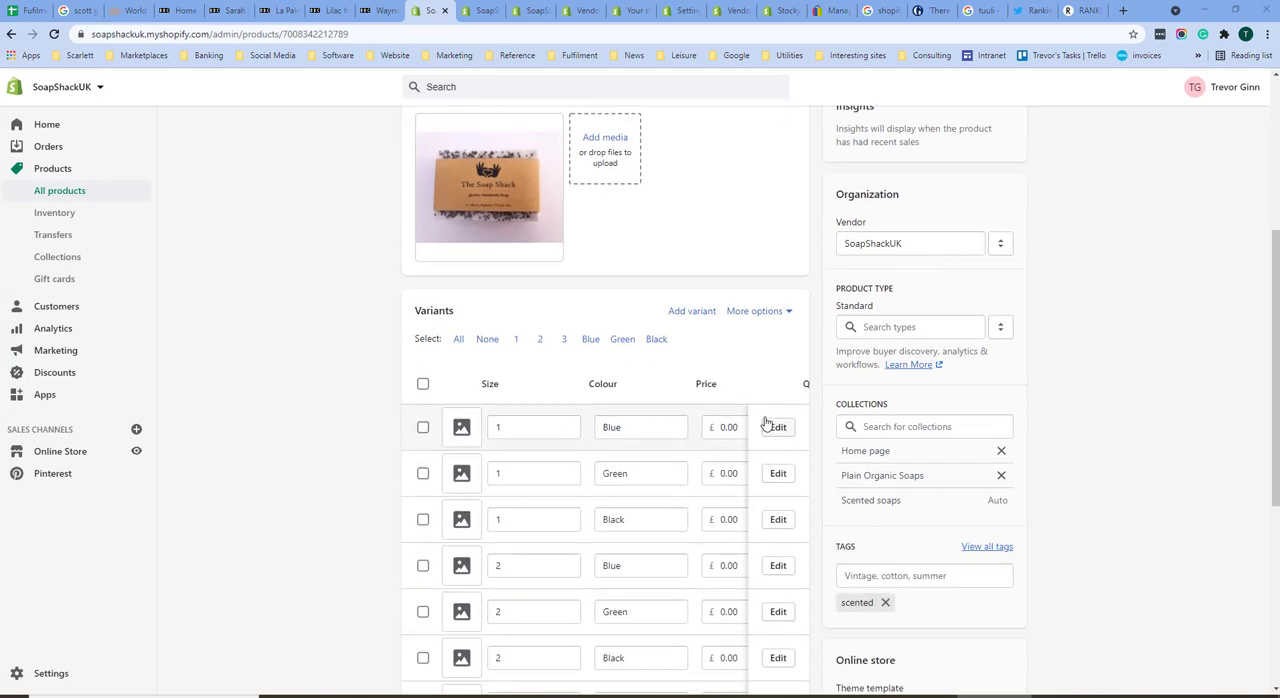
scroll(642, 552, "down", 3)
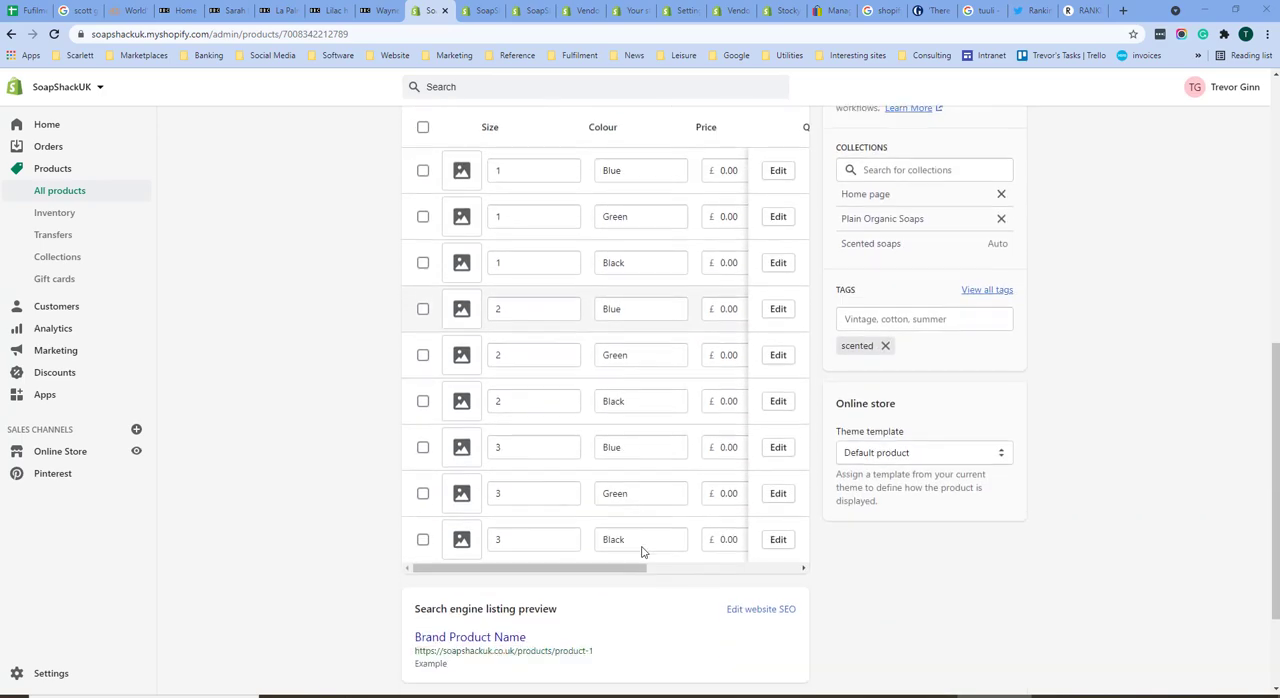
left_click_drag(594, 492, 794, 492)
scroll(641, 470, "up", 3)
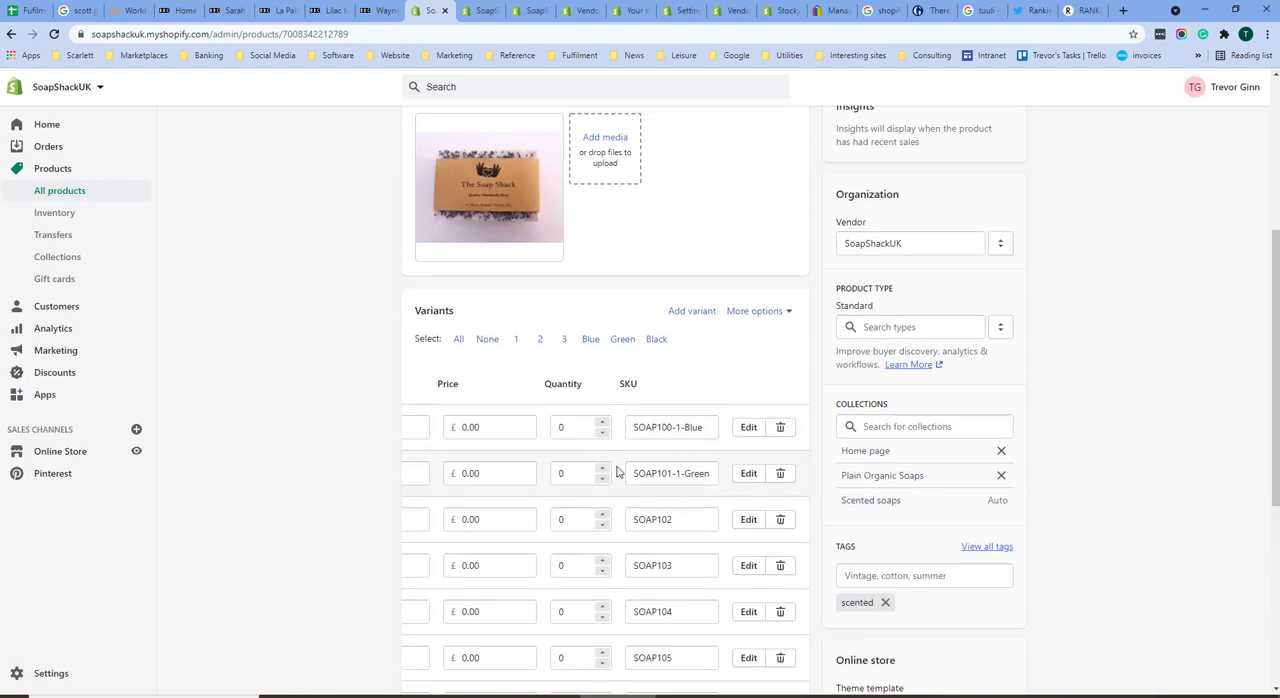
scroll(773, 670, "down", 1)
scroll(773, 670, "up", 2)
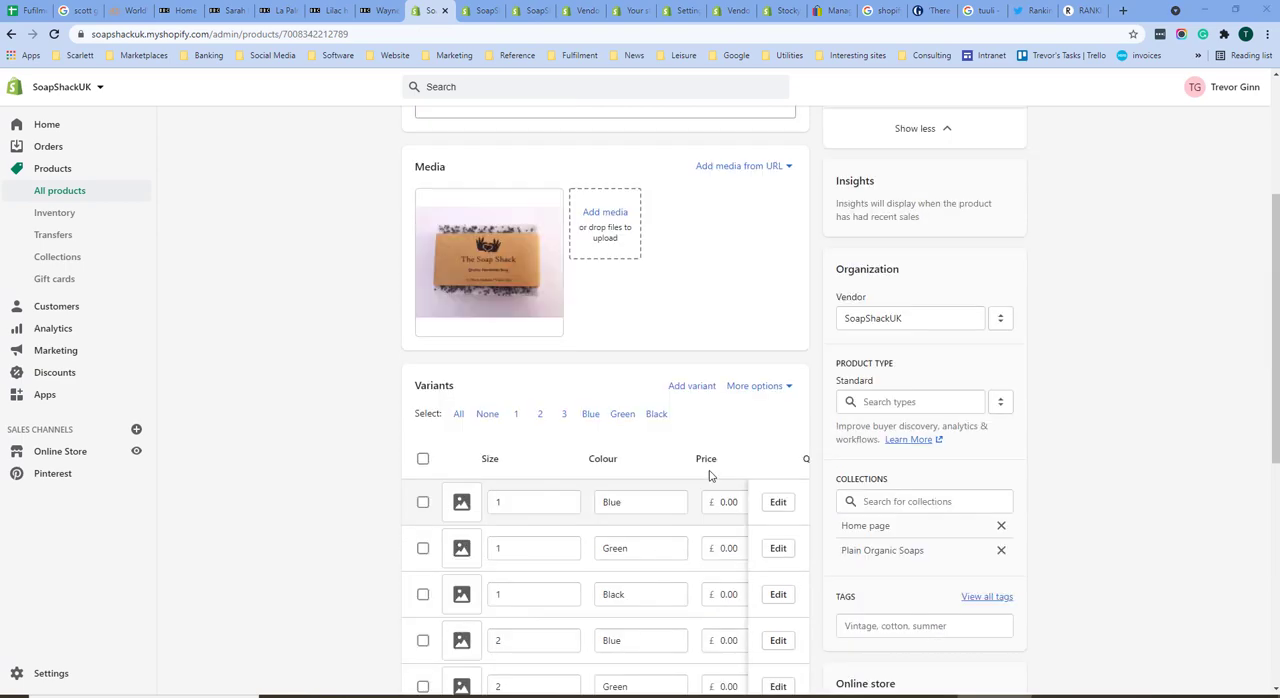
Step: Open the 1 / Blue, 1 / Green and 1 / Black variants and review the pricing, inventory and shipping details
left_click(779, 506)
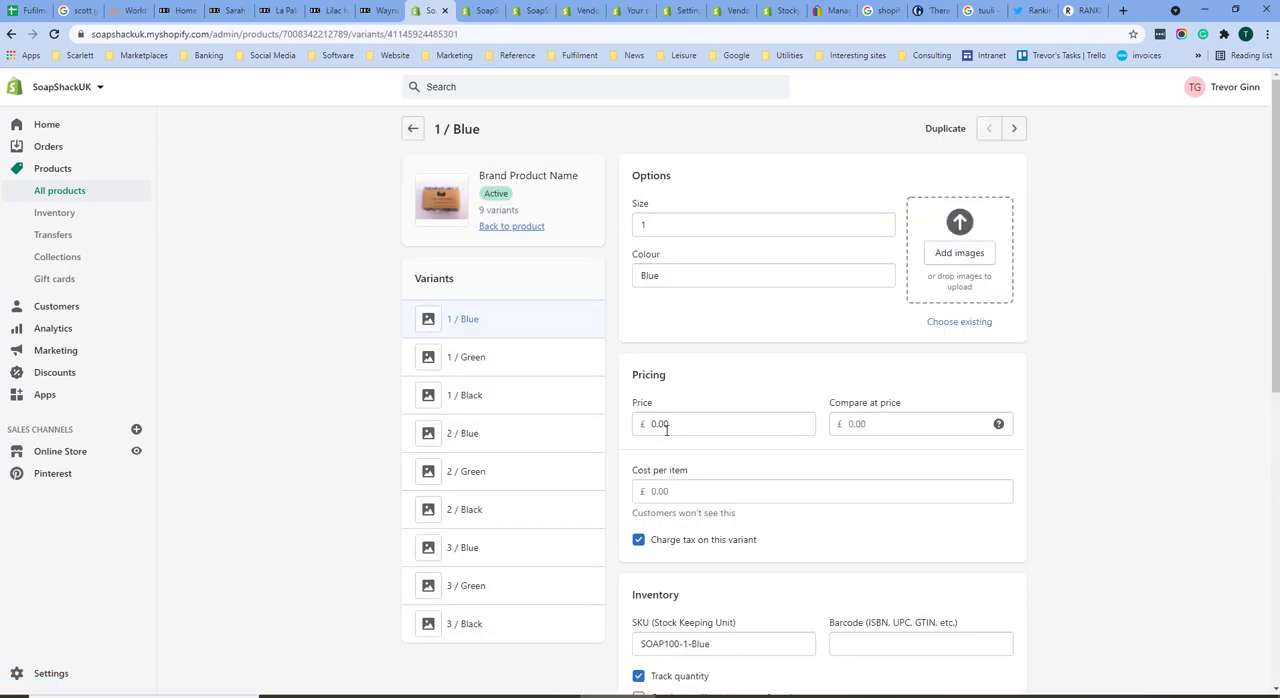
left_click(483, 362)
left_click(471, 398)
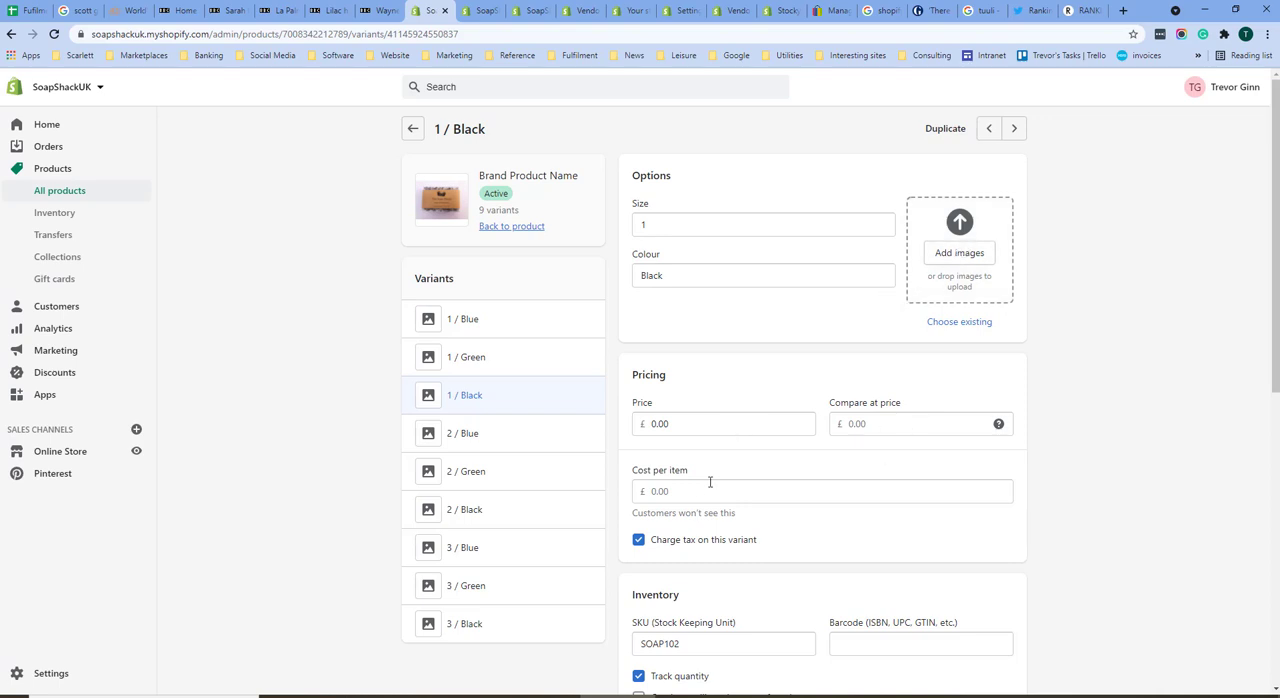
scroll(674, 494, "down", 3)
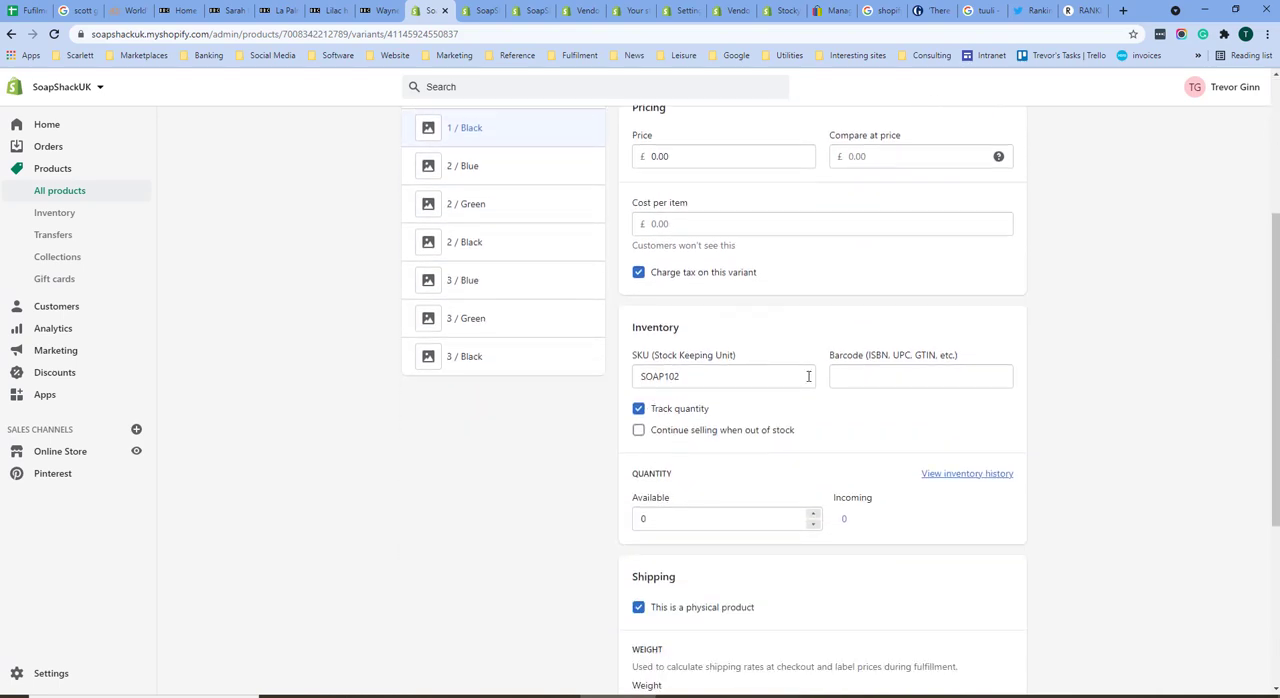
scroll(680, 494, "down", 3)
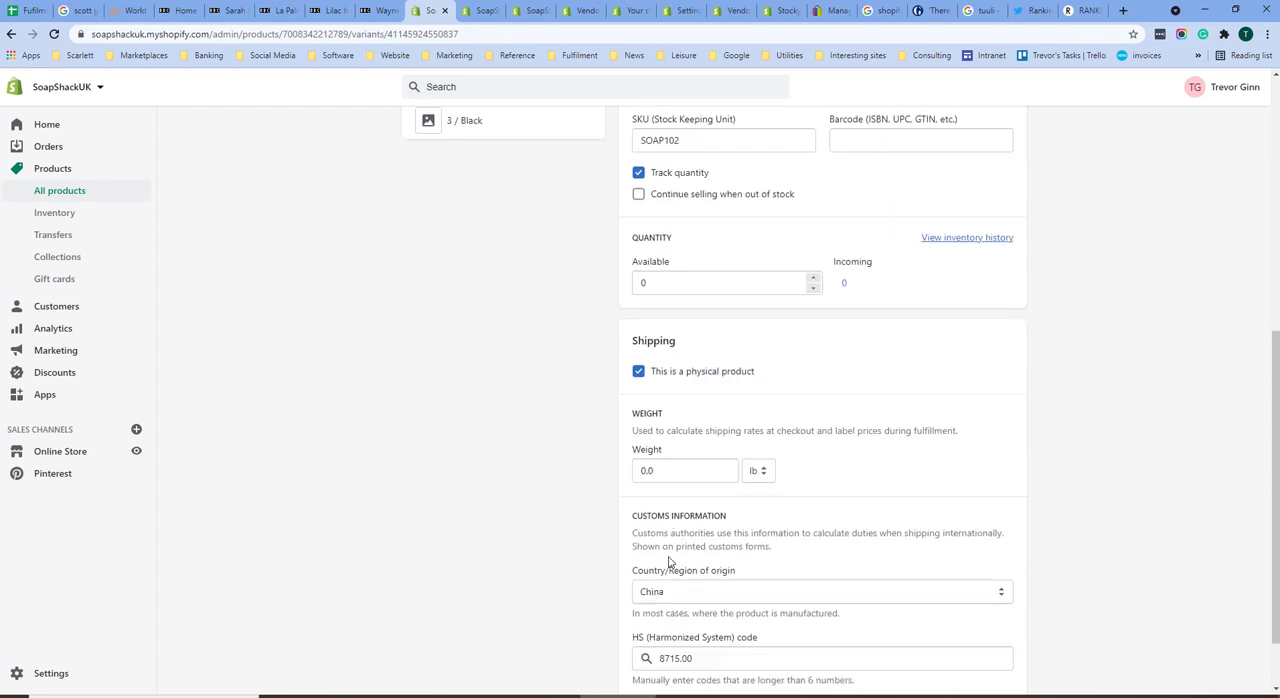
scroll(717, 497, "down", 1)
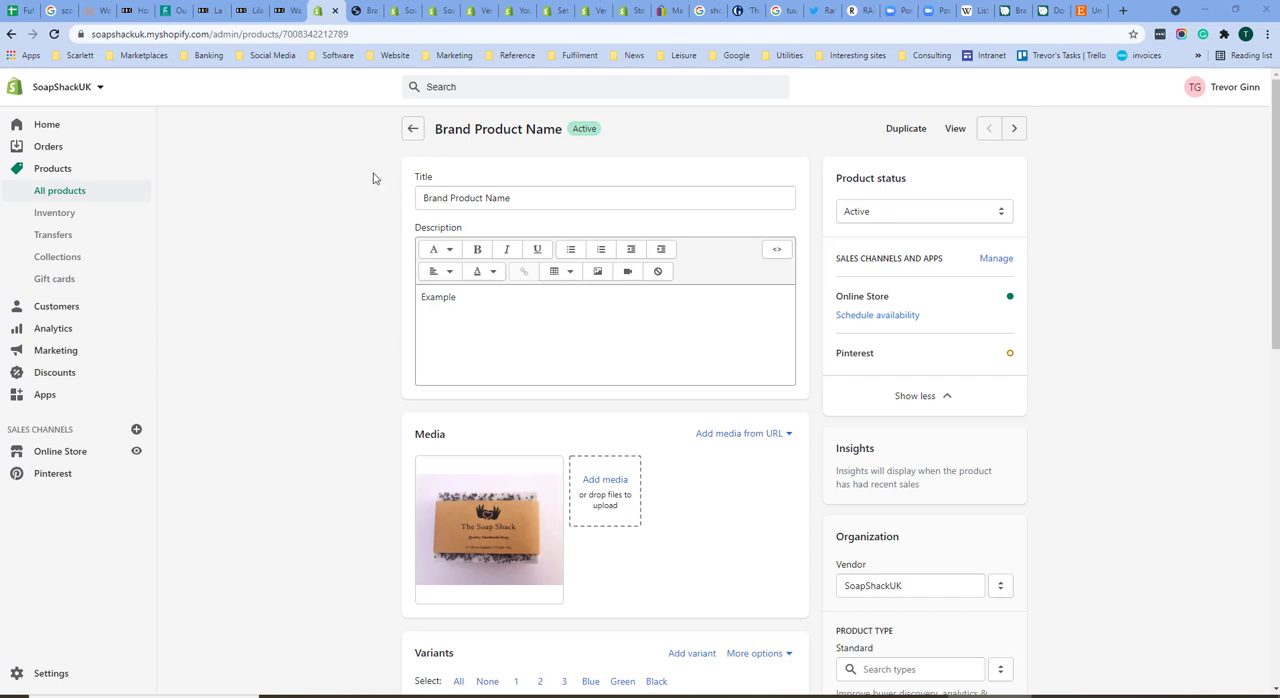
Step: View the product in the online store and select size 2 in colour Green
left_click(957, 130)
scroll(617, 440, "down", 4)
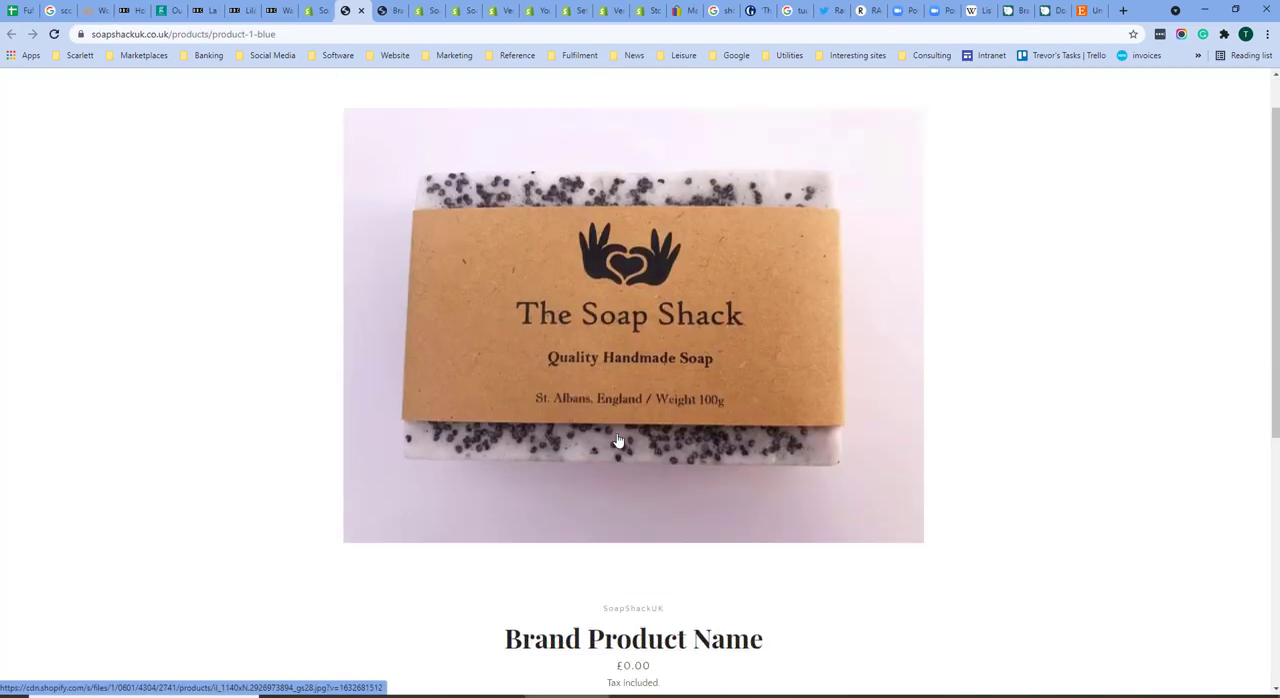
left_click(452, 354)
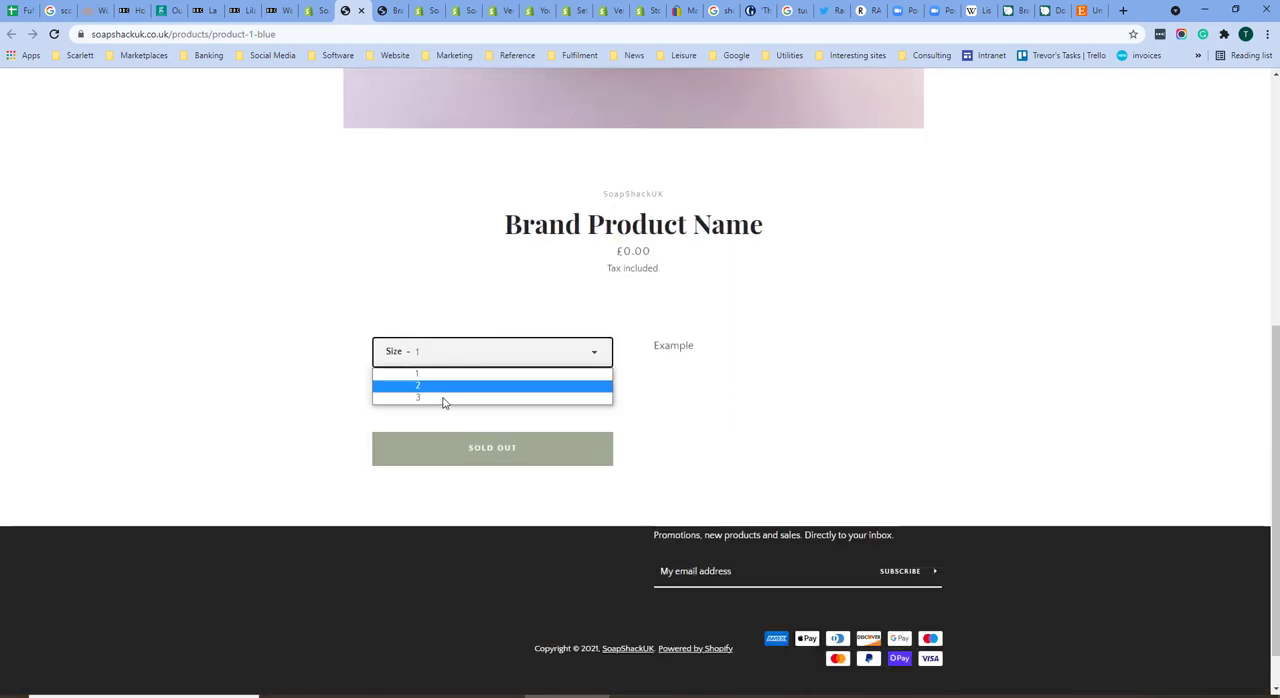
left_click(421, 387)
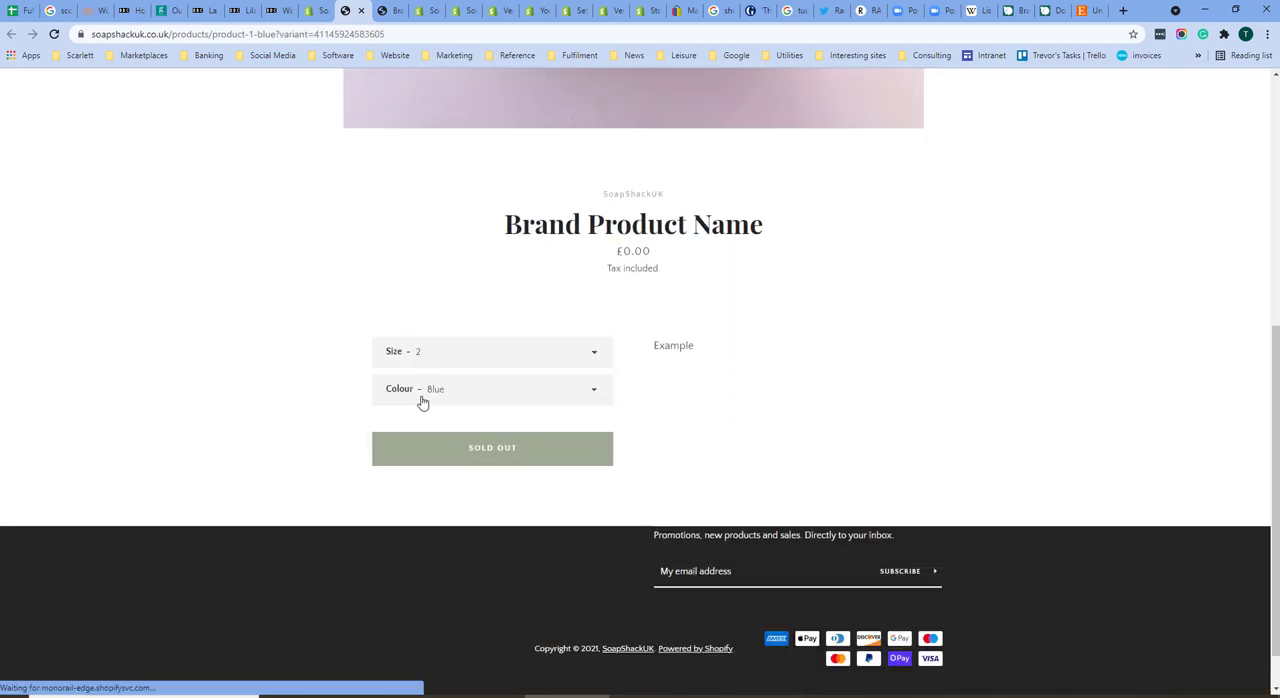
left_click(424, 398)
left_click(438, 423)
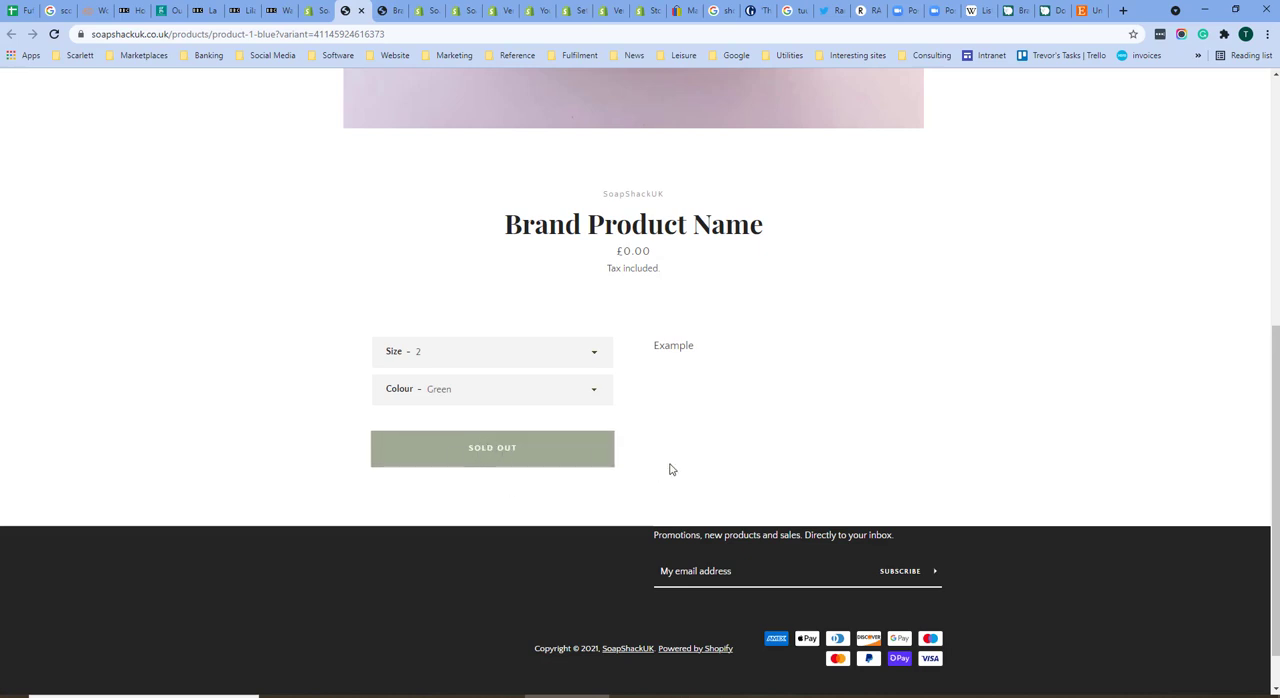
Step: Return to the product's admin page and remove the scented tag from the product
scroll(734, 480, "up", 3)
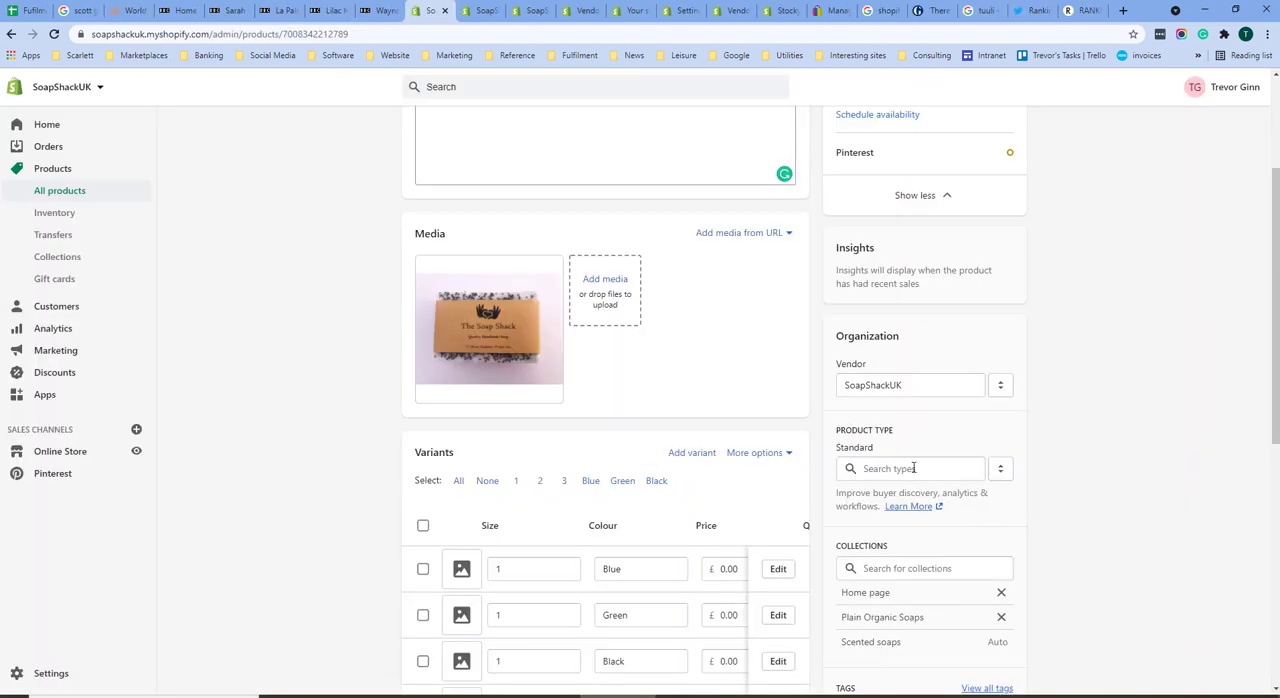
left_click(911, 467)
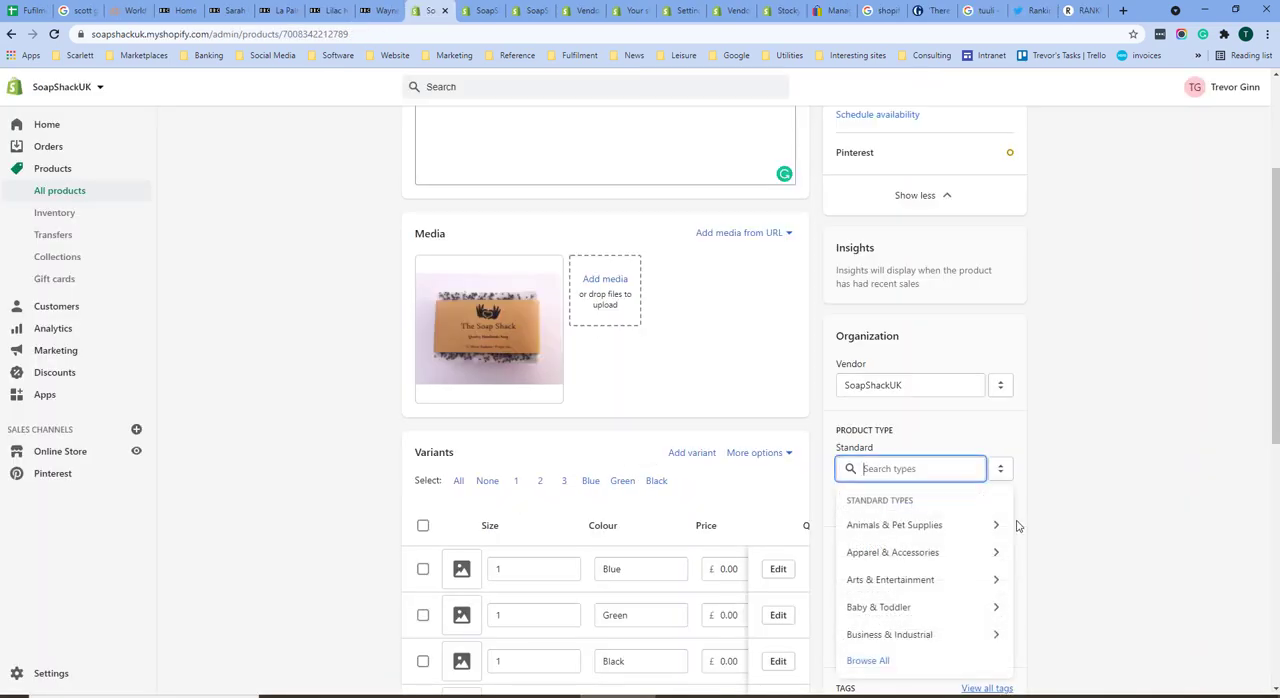
scroll(1017, 526, "down", 2)
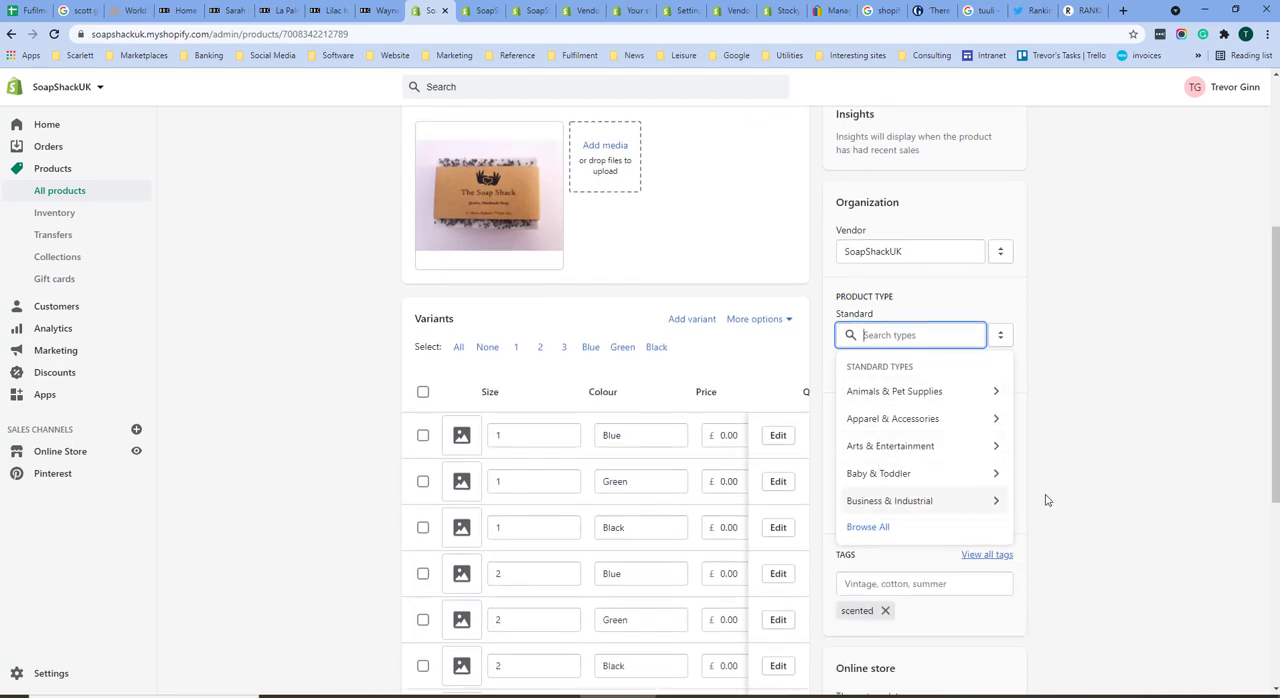
scroll(957, 580, "down", 2)
left_click(897, 383)
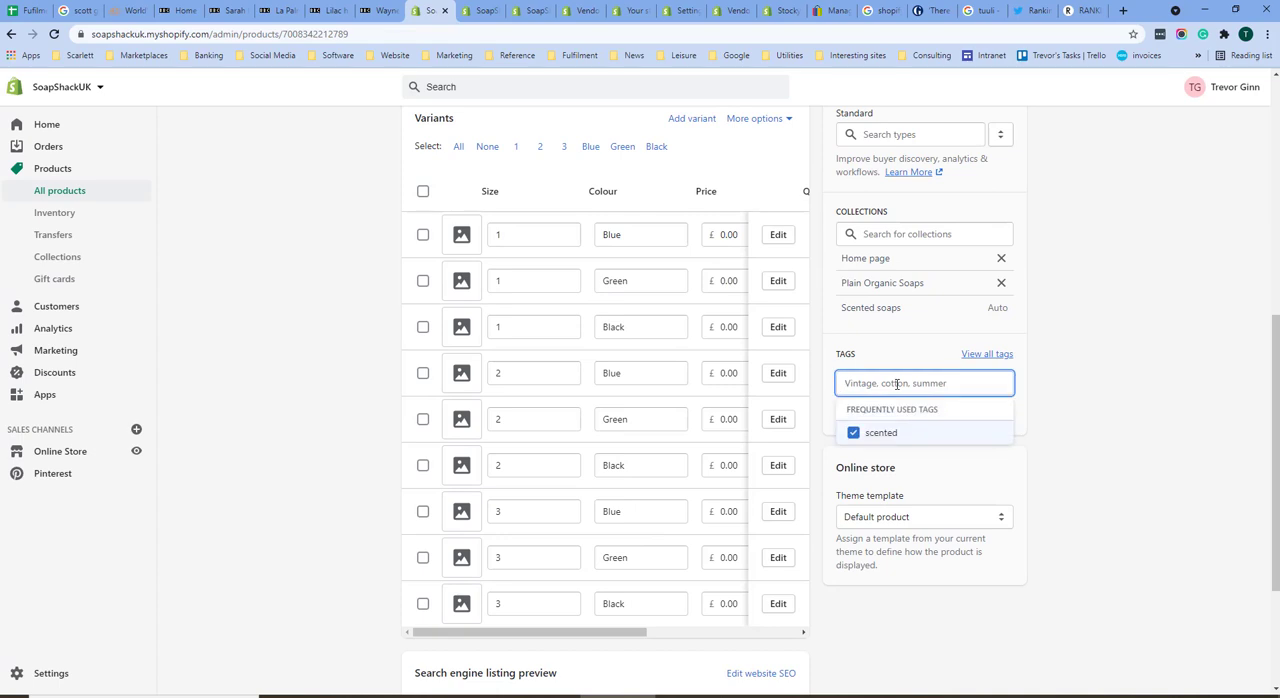
left_click(897, 430)
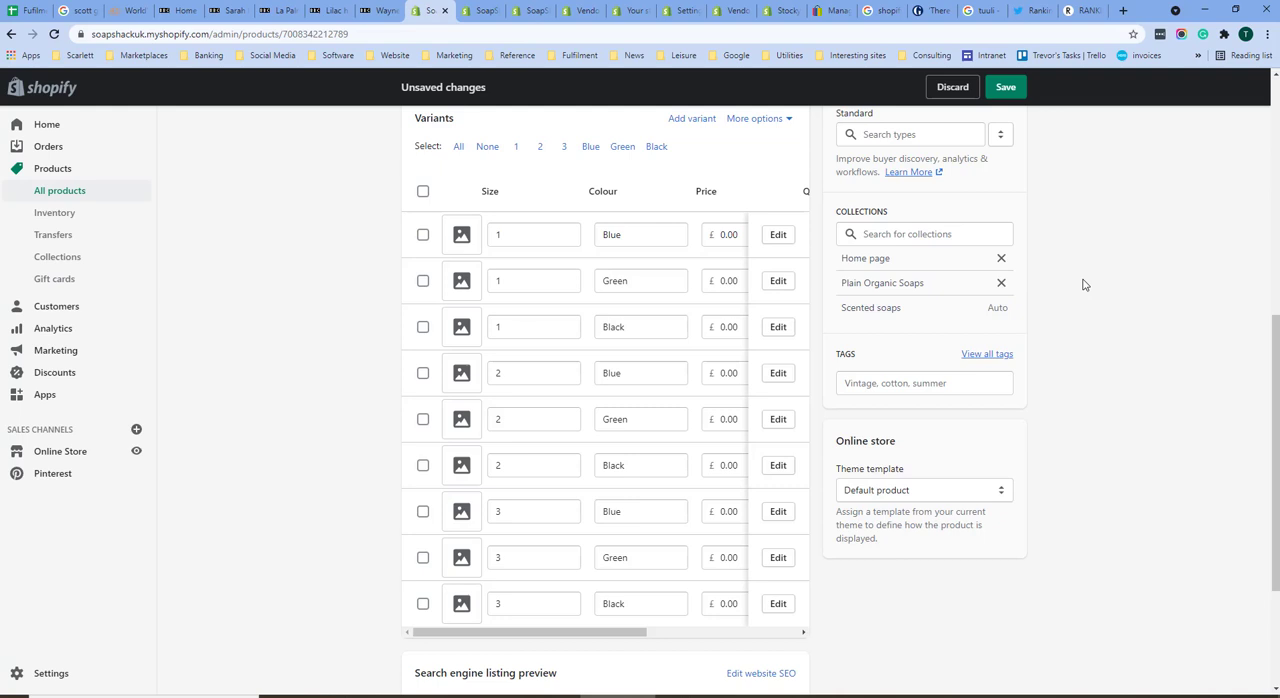
Step: Edit the product's website SEO and set the page title to "Brand Product Name - Soap shack uk"
scroll(1082, 285, "down", 2)
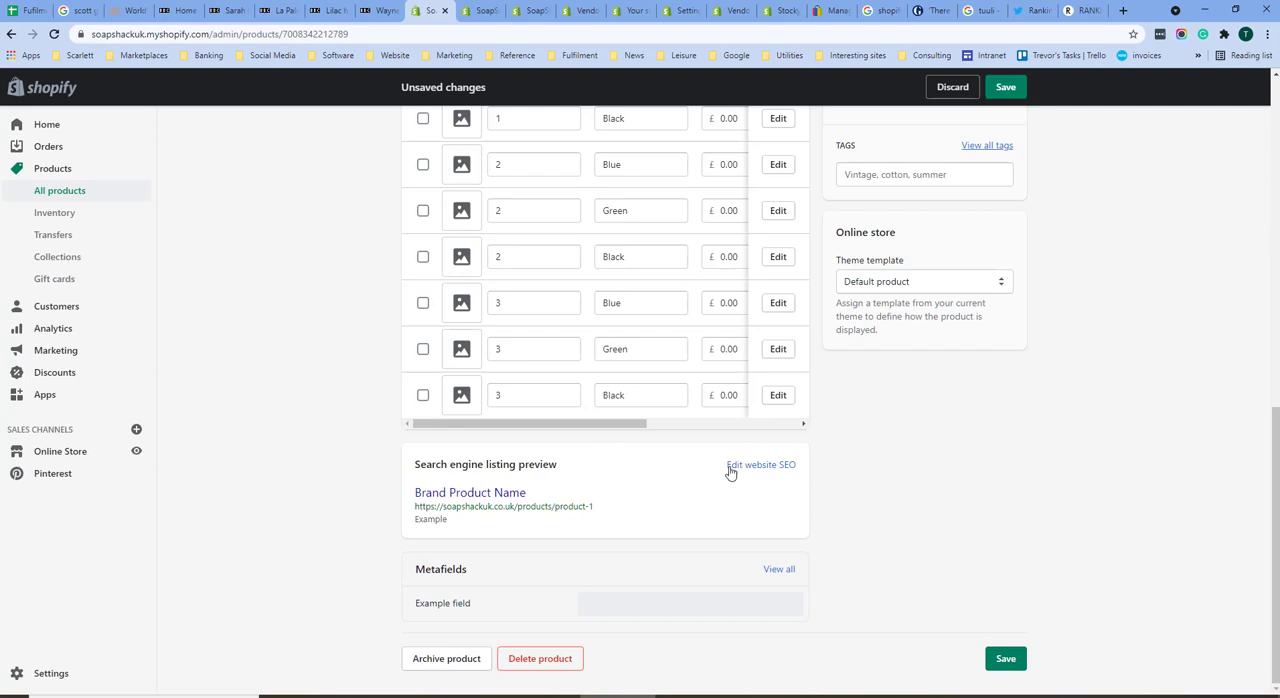
scroll(604, 472, "up", 10)
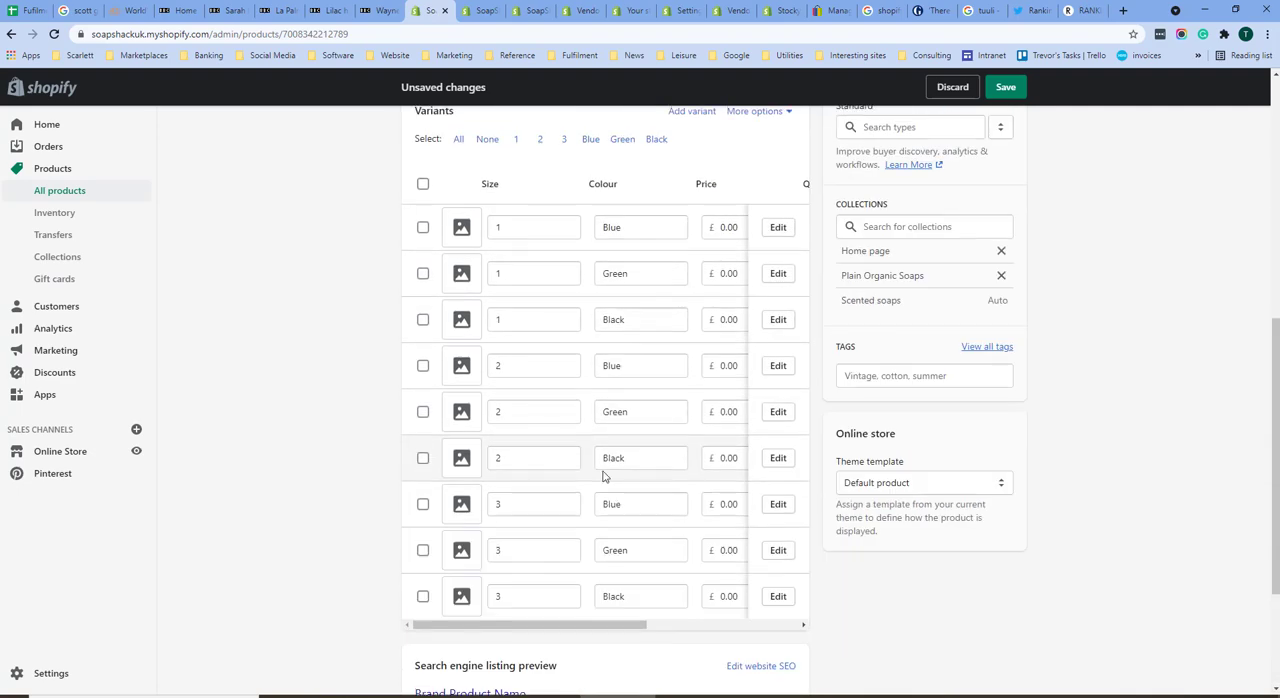
scroll(460, 330, "down", 10)
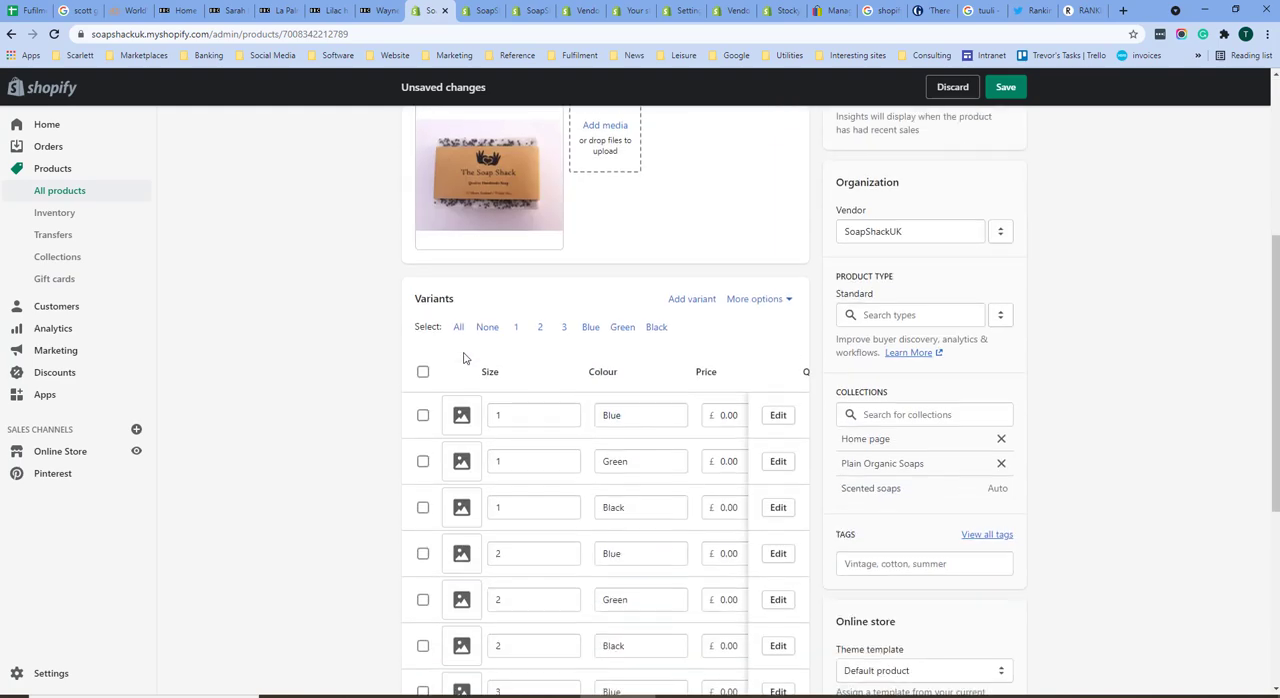
left_click(790, 467)
left_click(556, 587)
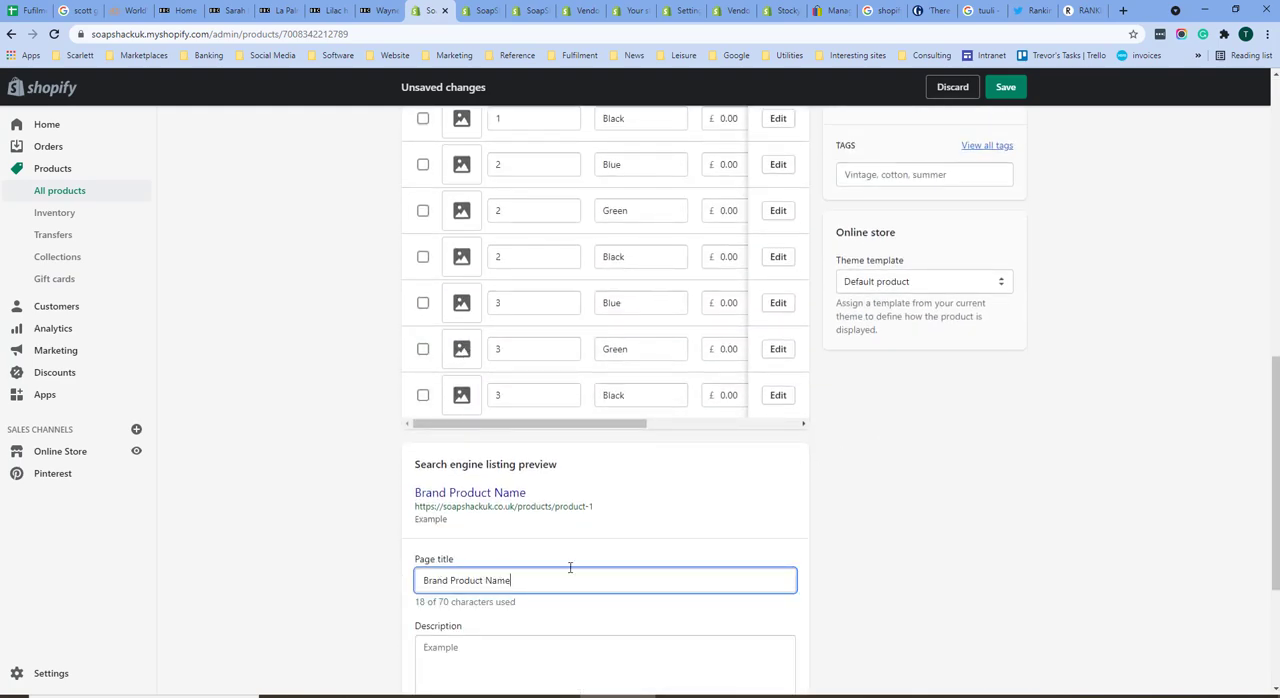
type("- Soap shack uk")
Step: Replace the search engine listing description with "This is a description"
scroll(483, 560, "down", 2)
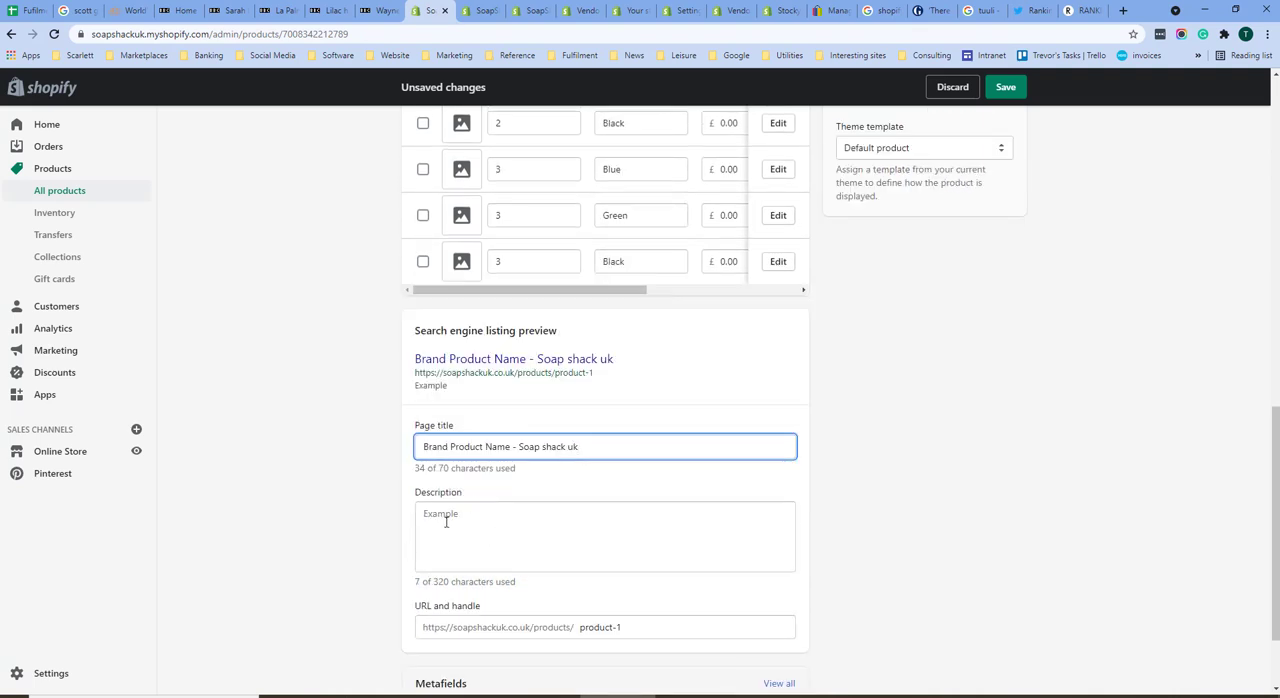
left_click(455, 513)
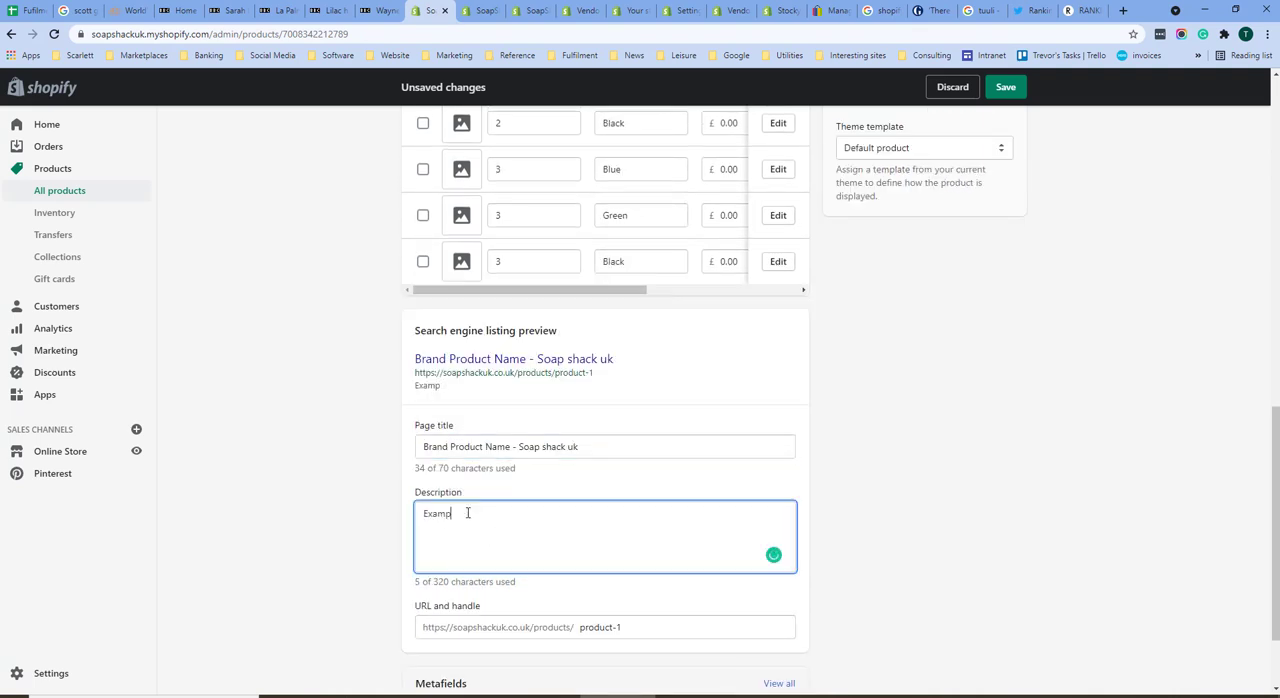
key("BackSpace")
key("BackSpace")
type("This is a description")
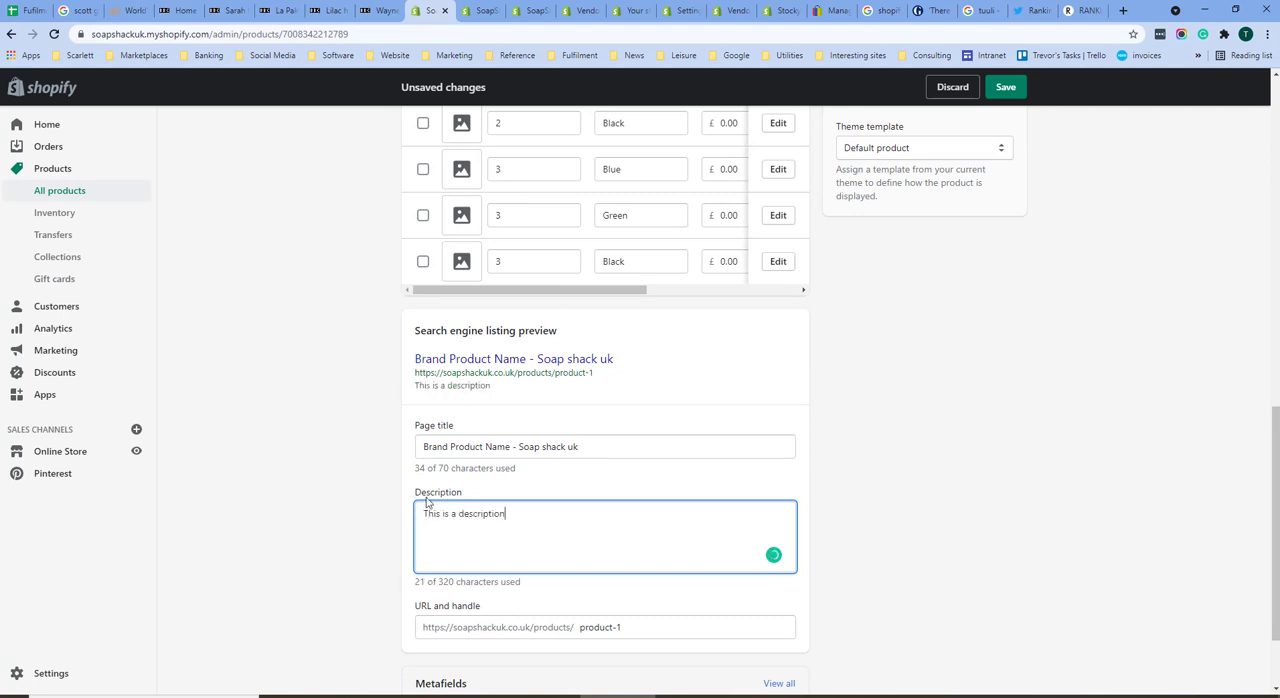
Step: Change the product's URL handle to product-1-Blue, keeping the URL redirect enabled, and save the product
scroll(440, 515, "down", 2)
left_click(660, 510)
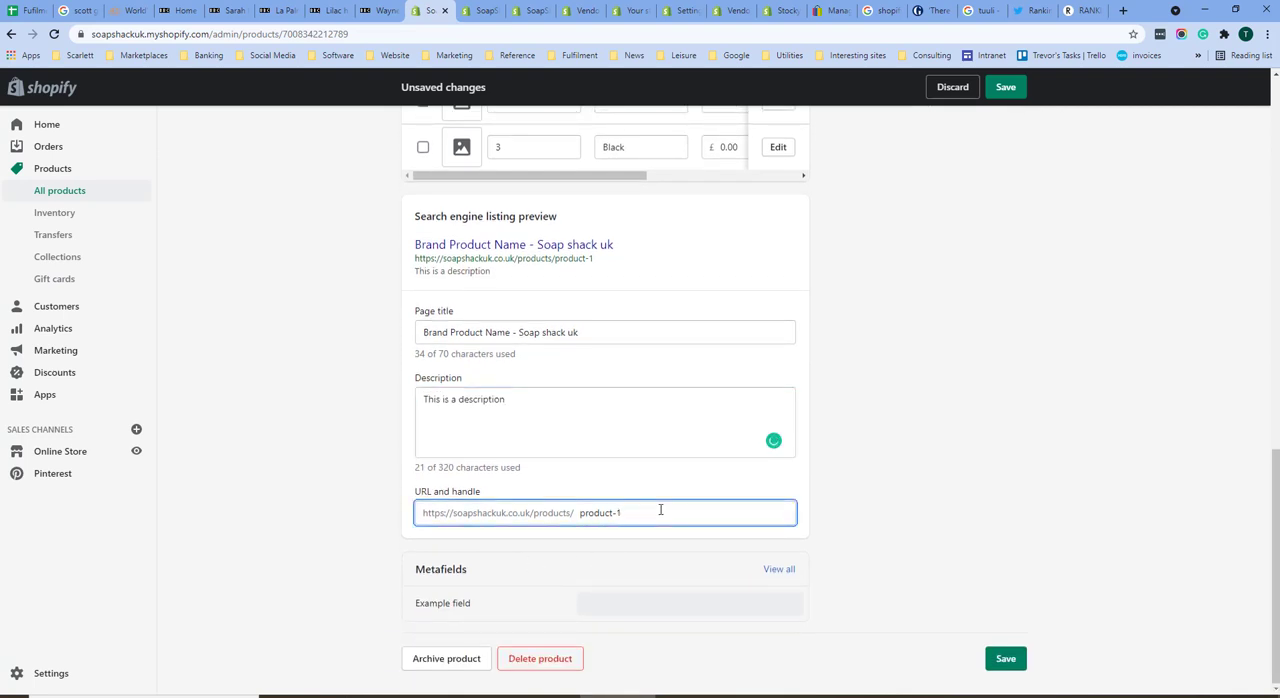
type("-Blue")
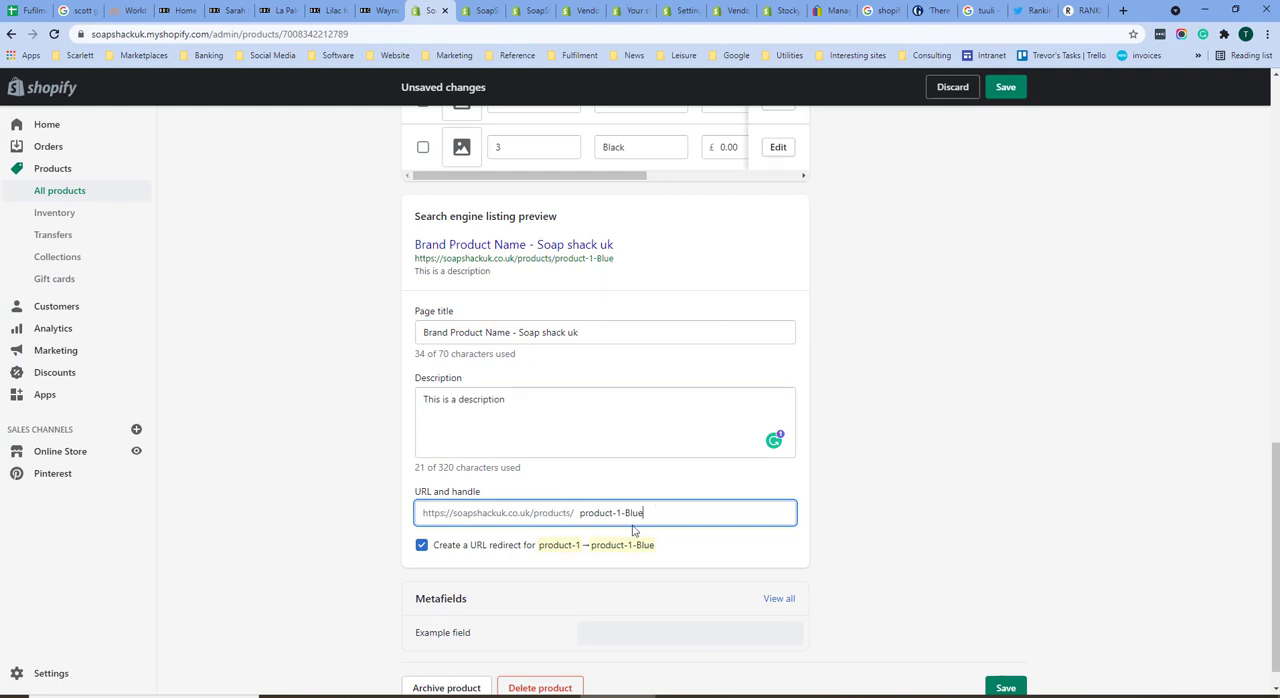
scroll(600, 615, "down", 1)
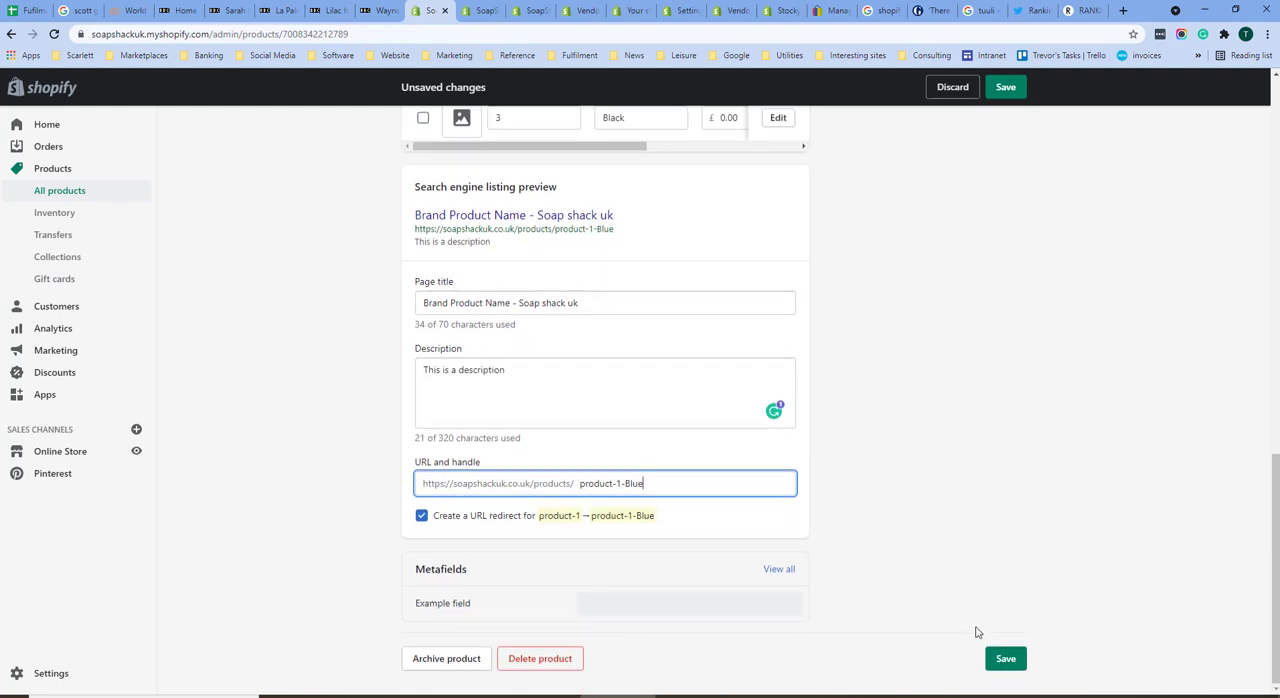
left_click(1005, 658)
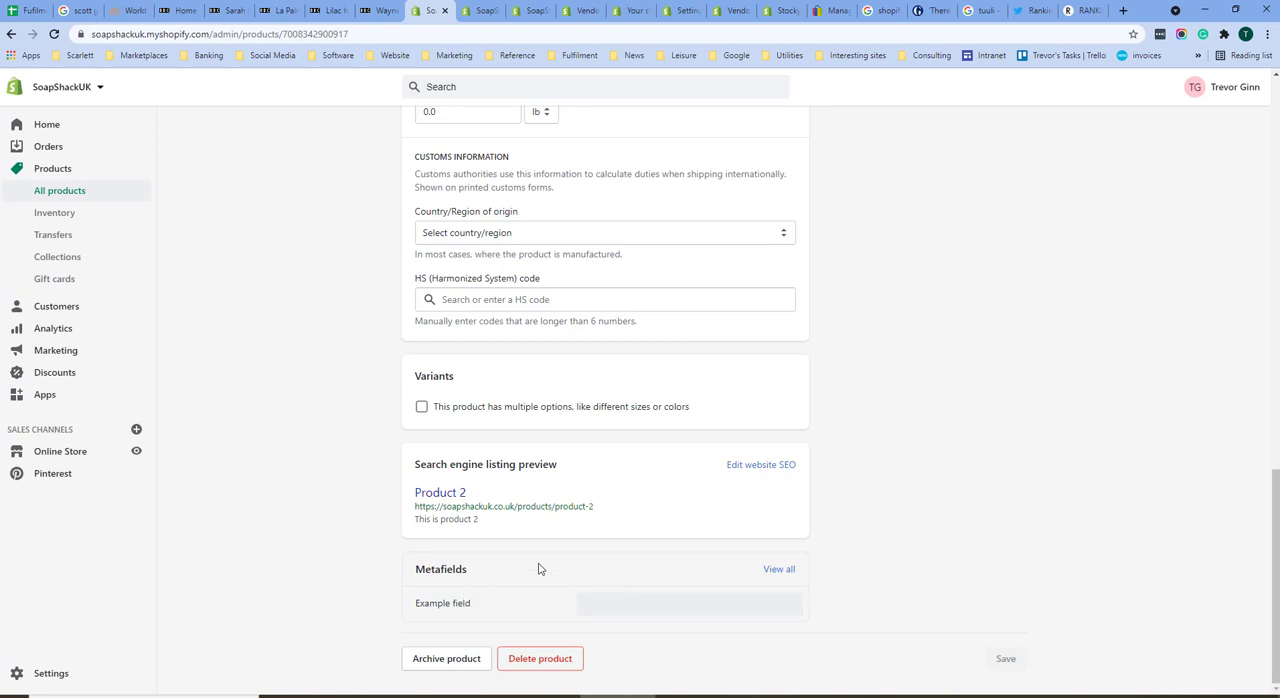
Step: Set Product 2's Example field metafield to the colour Green (#008000) and save the product
left_click(654, 603)
left_click(650, 597)
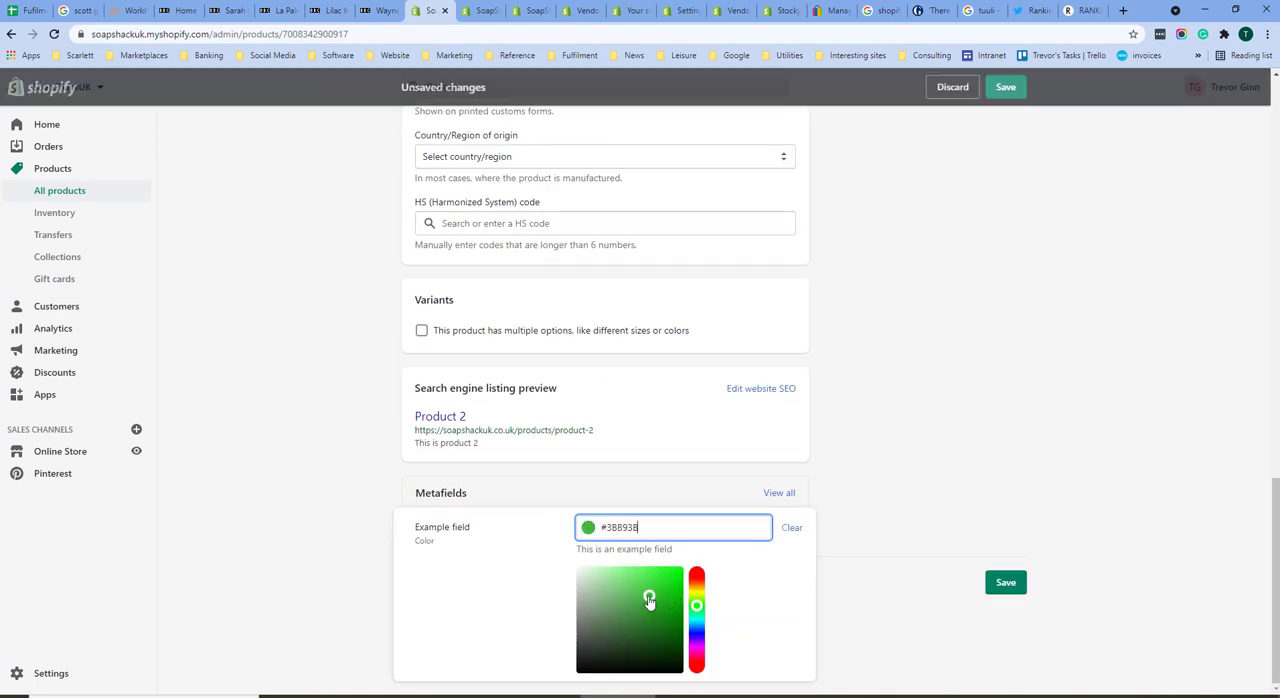
left_click_drag(640, 527, 555, 602)
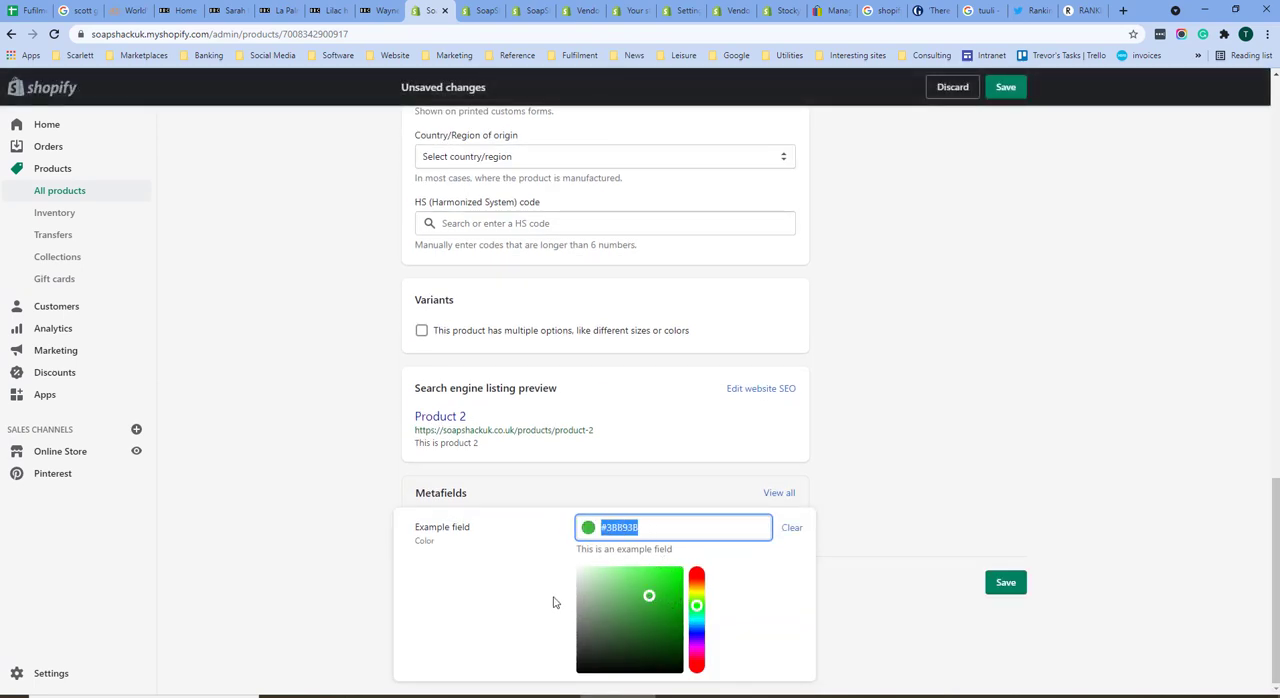
type("Green")
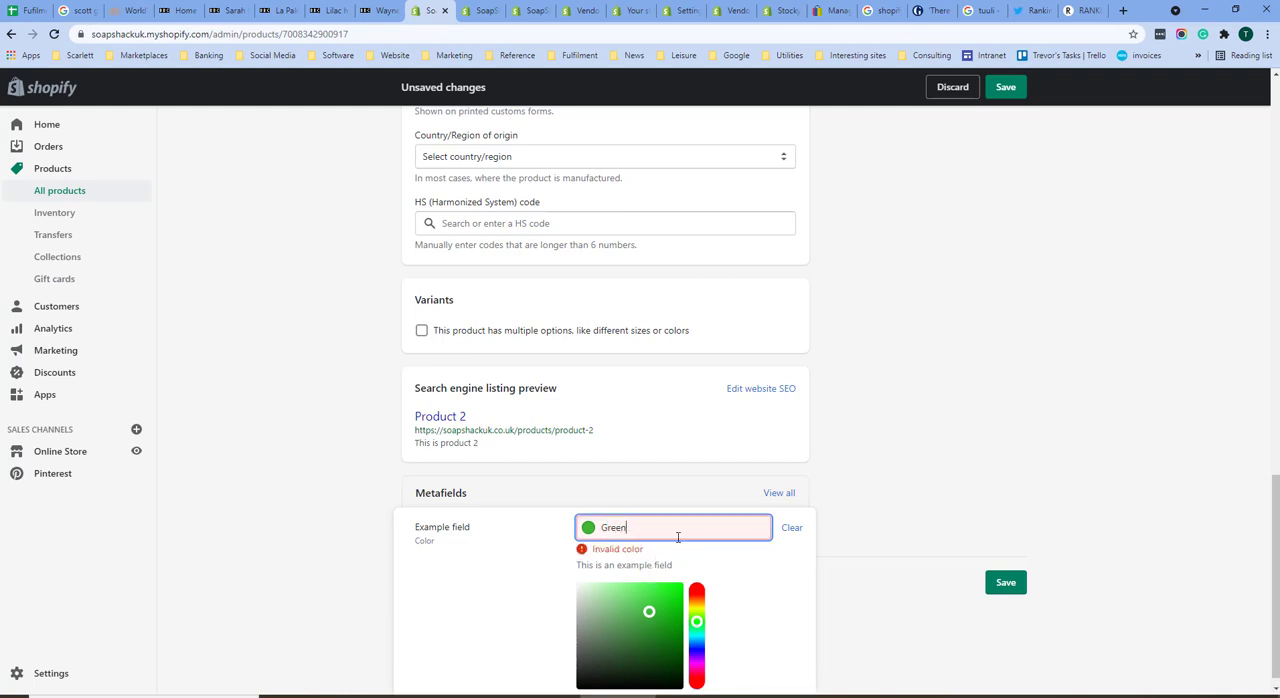
left_click_drag(640, 533, 594, 556)
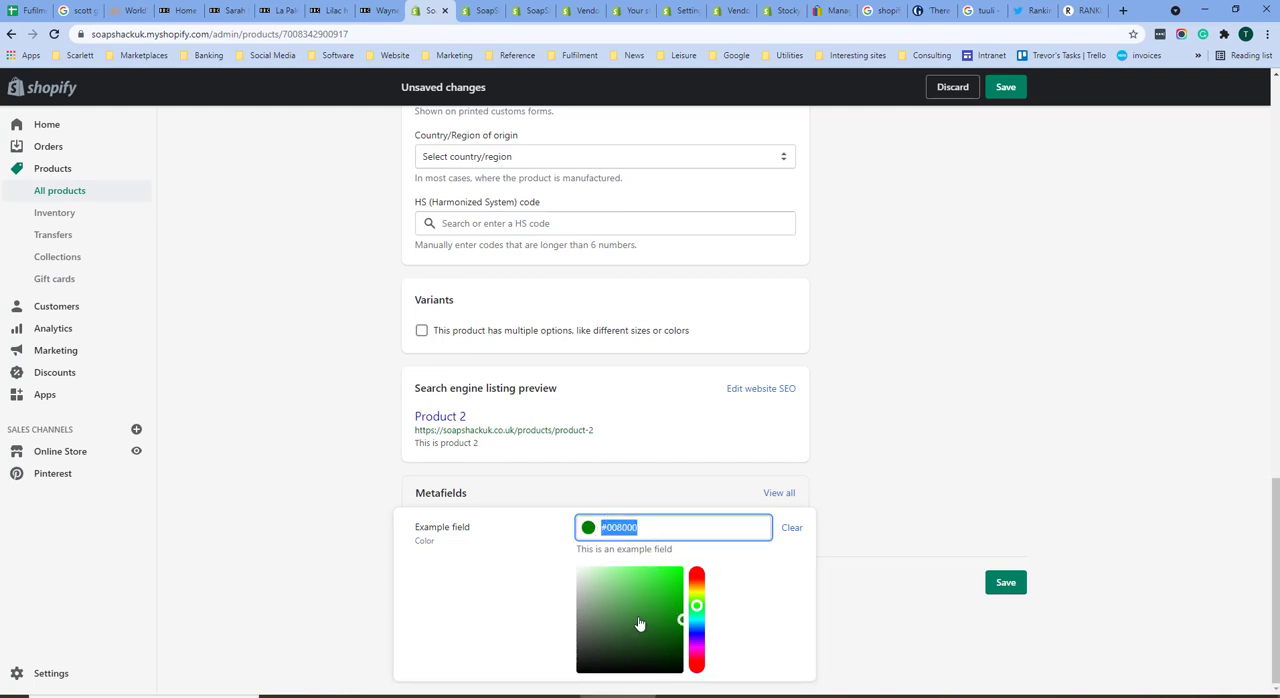
left_click(1006, 582)
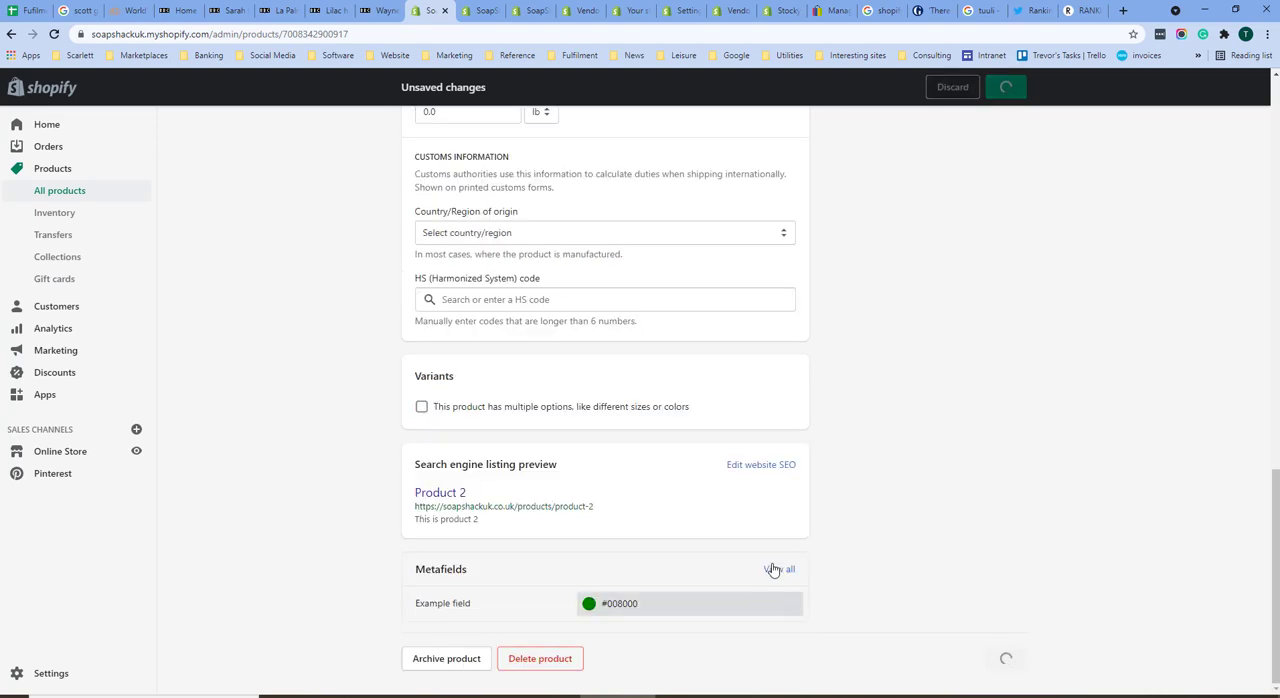
Step: Open the product metafield definitions in the store settings
left_click(48, 674)
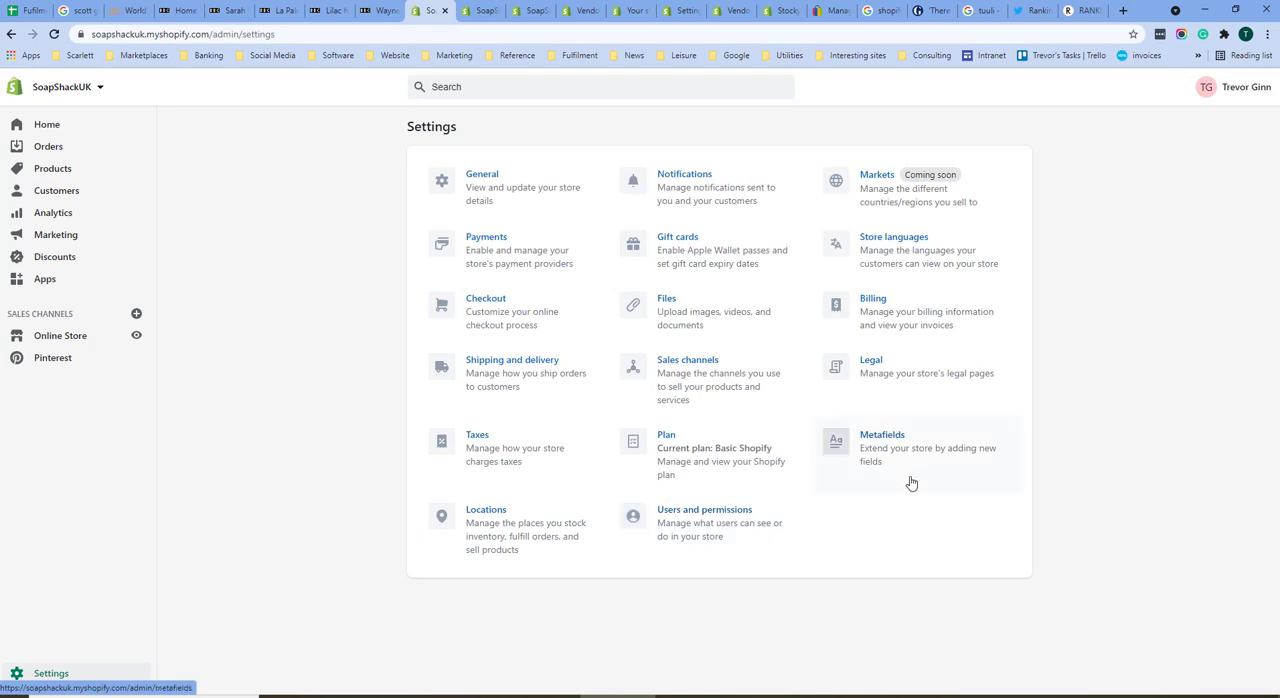
left_click(890, 437)
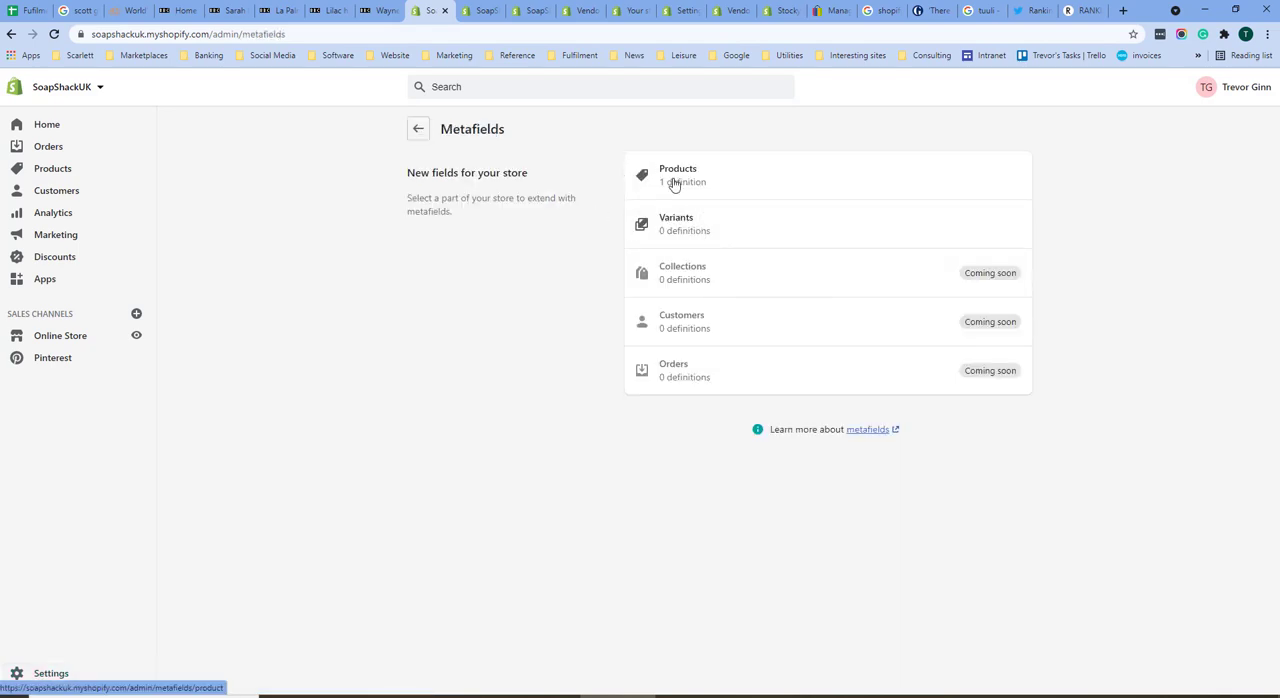
left_click(676, 184)
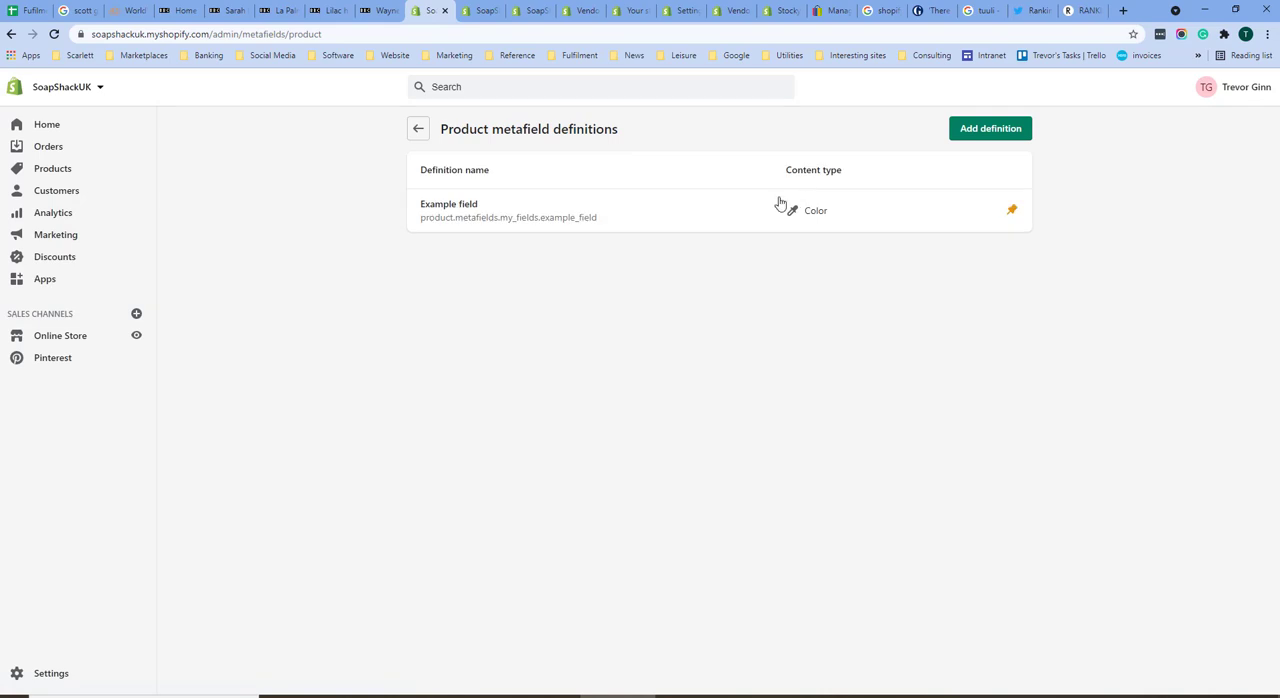
Step: Add a product metafield definition named Size with the Measurement content type
left_click(986, 130)
left_click(647, 191)
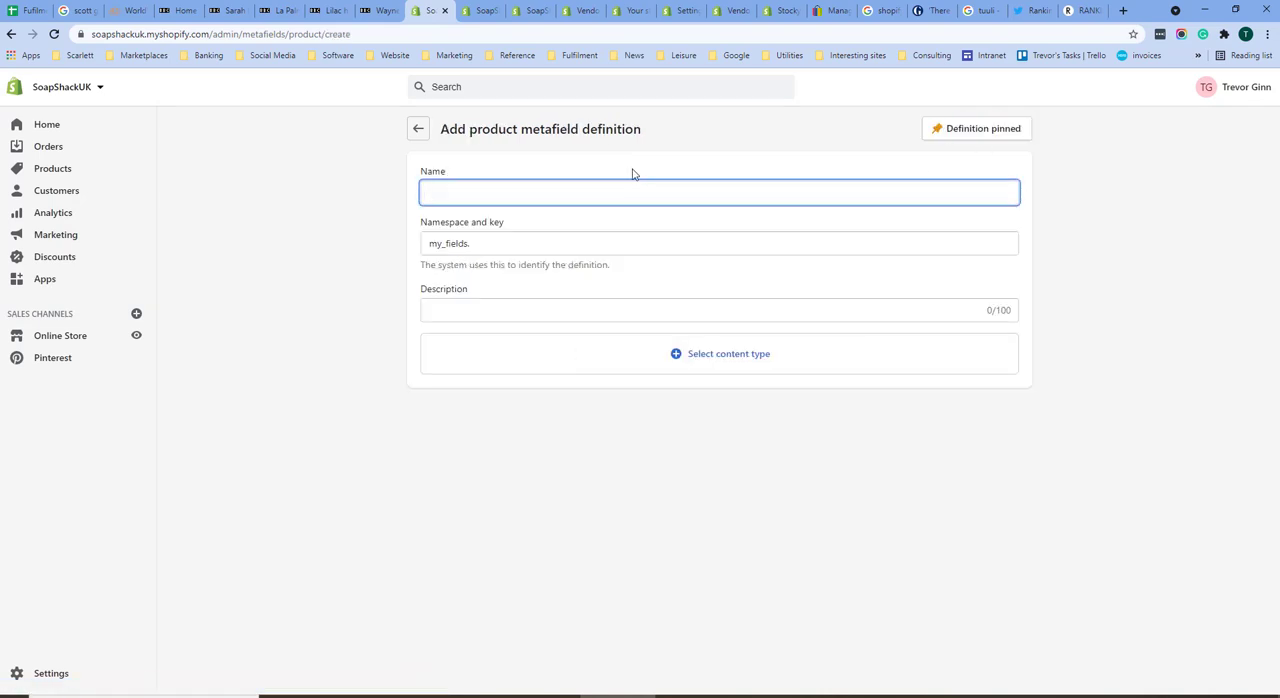
type("Size")
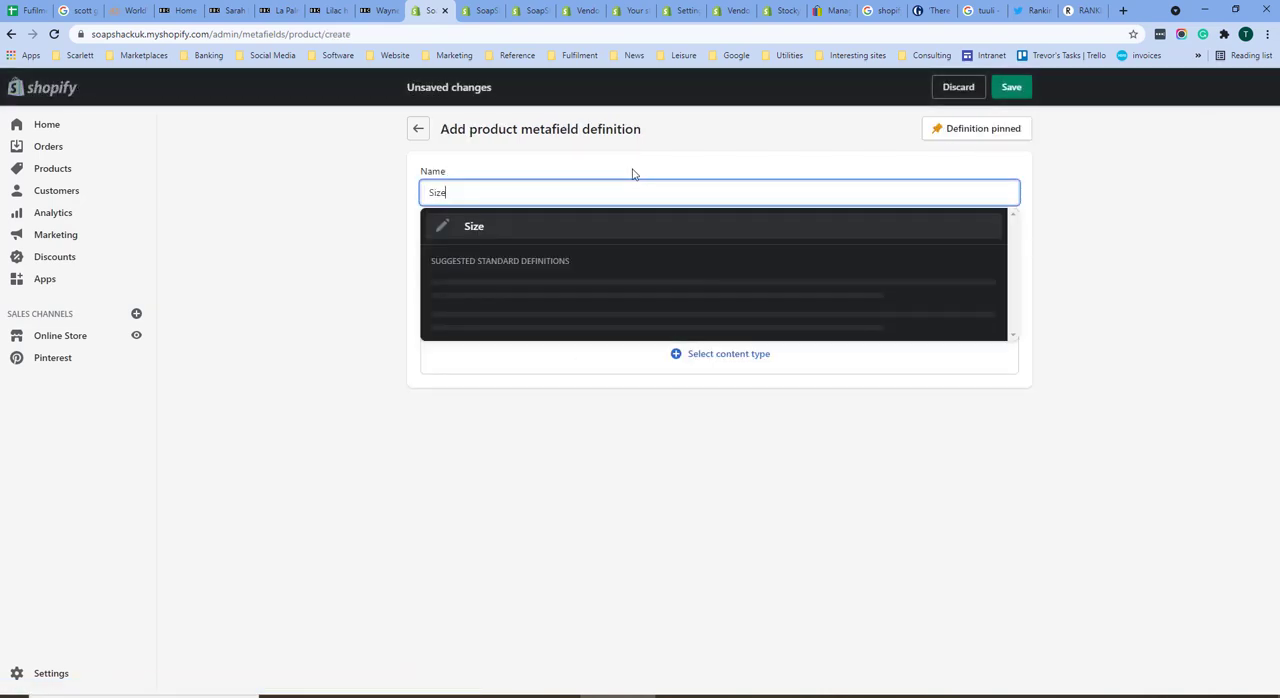
left_click(500, 226)
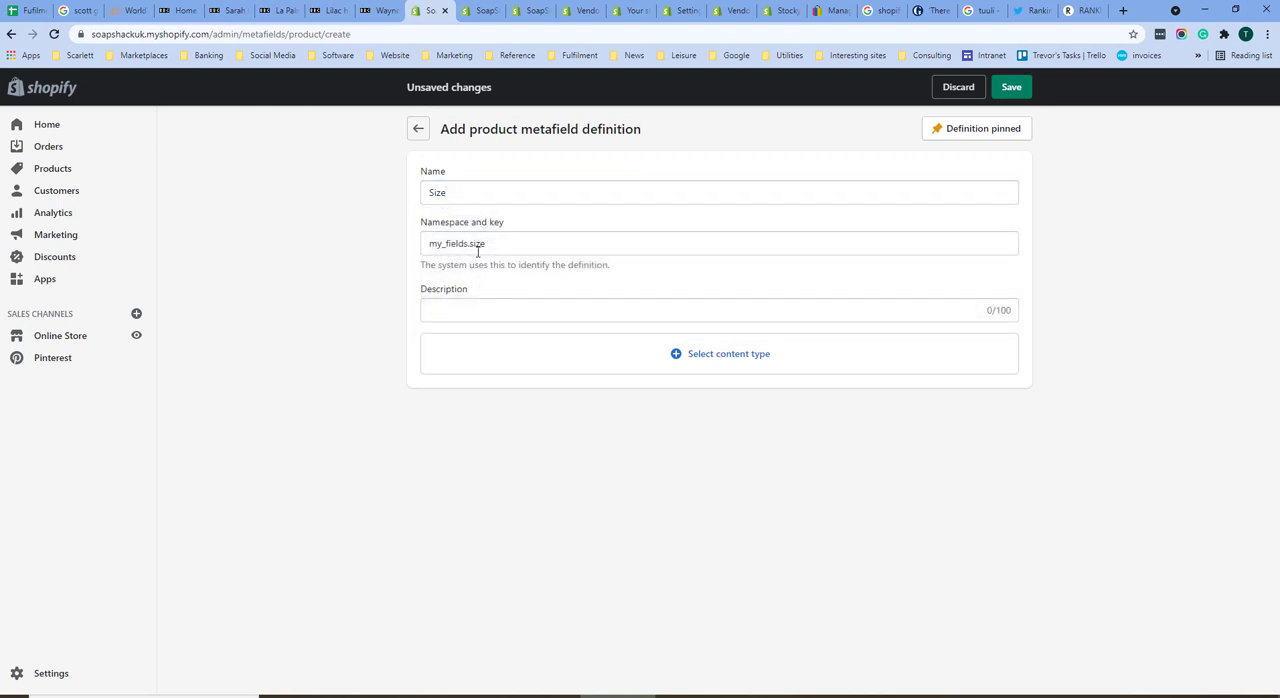
left_click(694, 356)
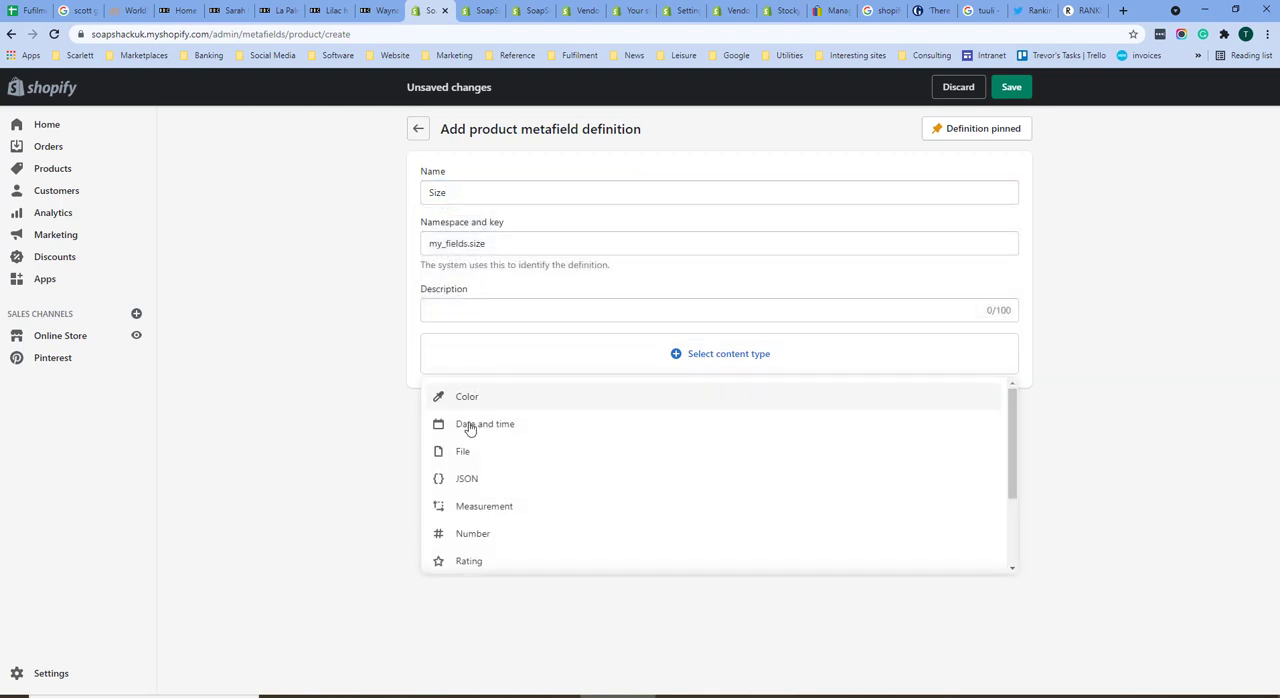
scroll(466, 444, "down", 2)
left_click(484, 390)
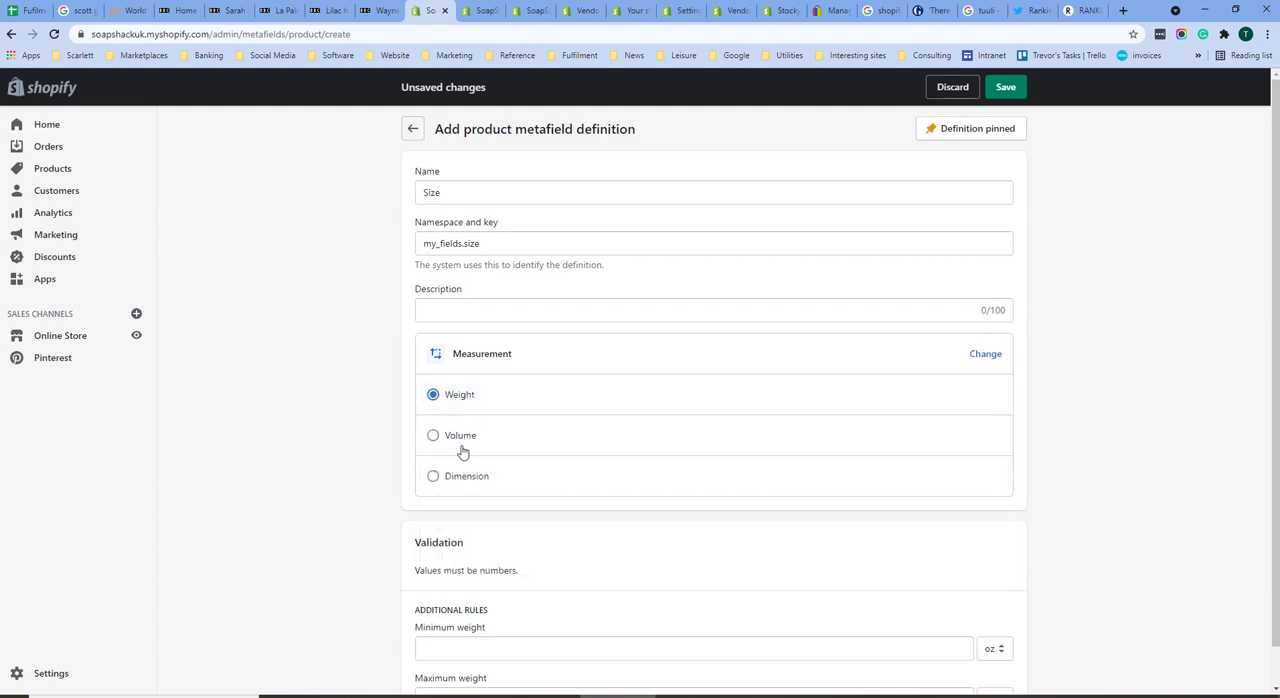
Step: Set the Size definition's validation limits to a minimum weight of 1.0 g and a maximum weight of 10000 g
scroll(519, 542, "down", 1)
scroll(519, 542, "down", 1)
left_click(467, 609)
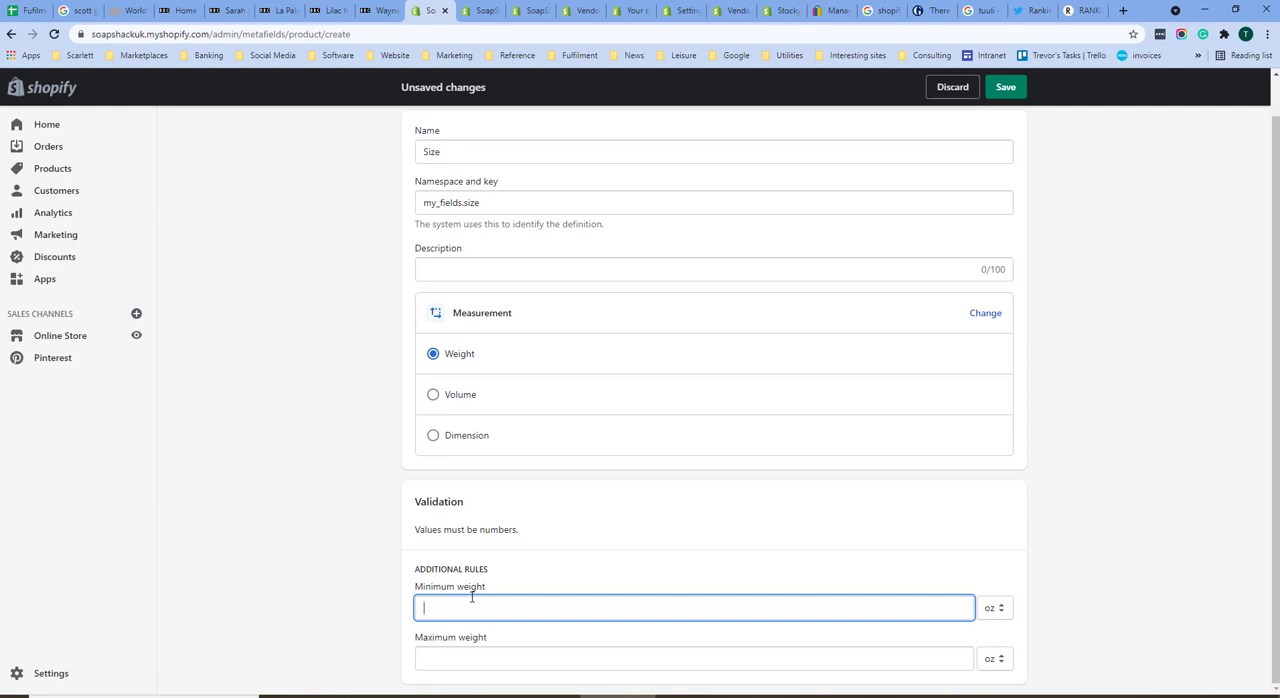
type("1.0")
left_click(995, 608)
left_click(995, 641)
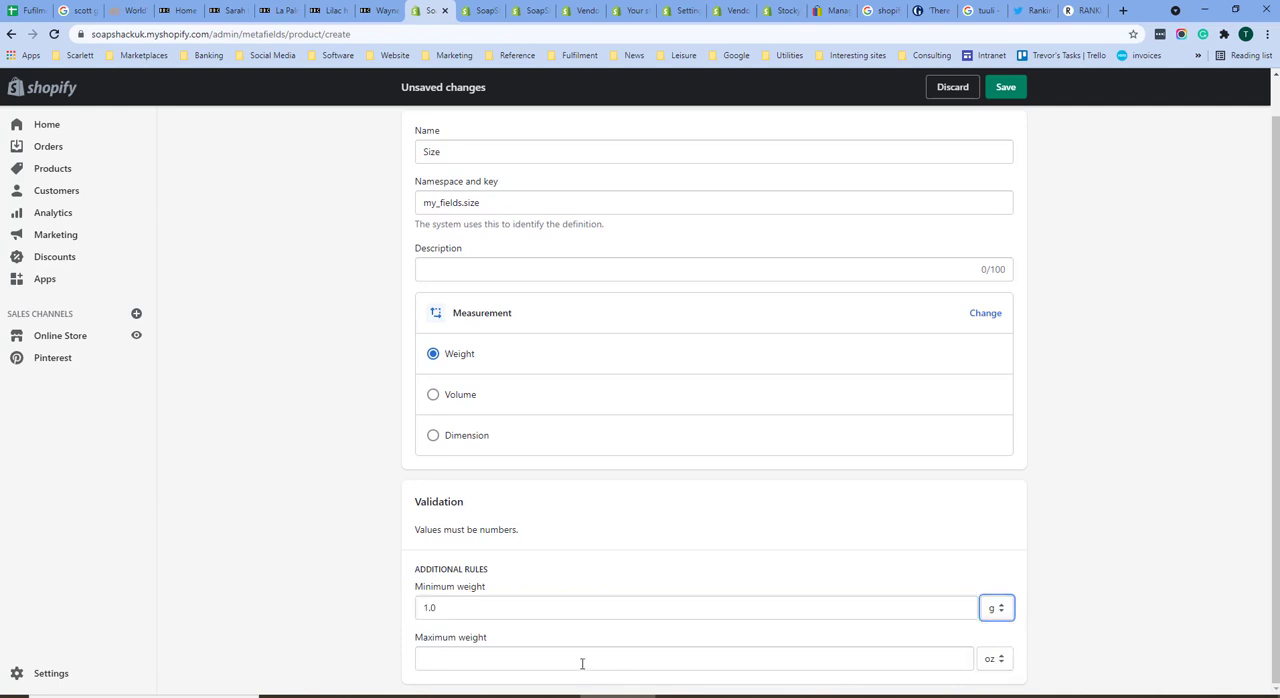
left_click(582, 660)
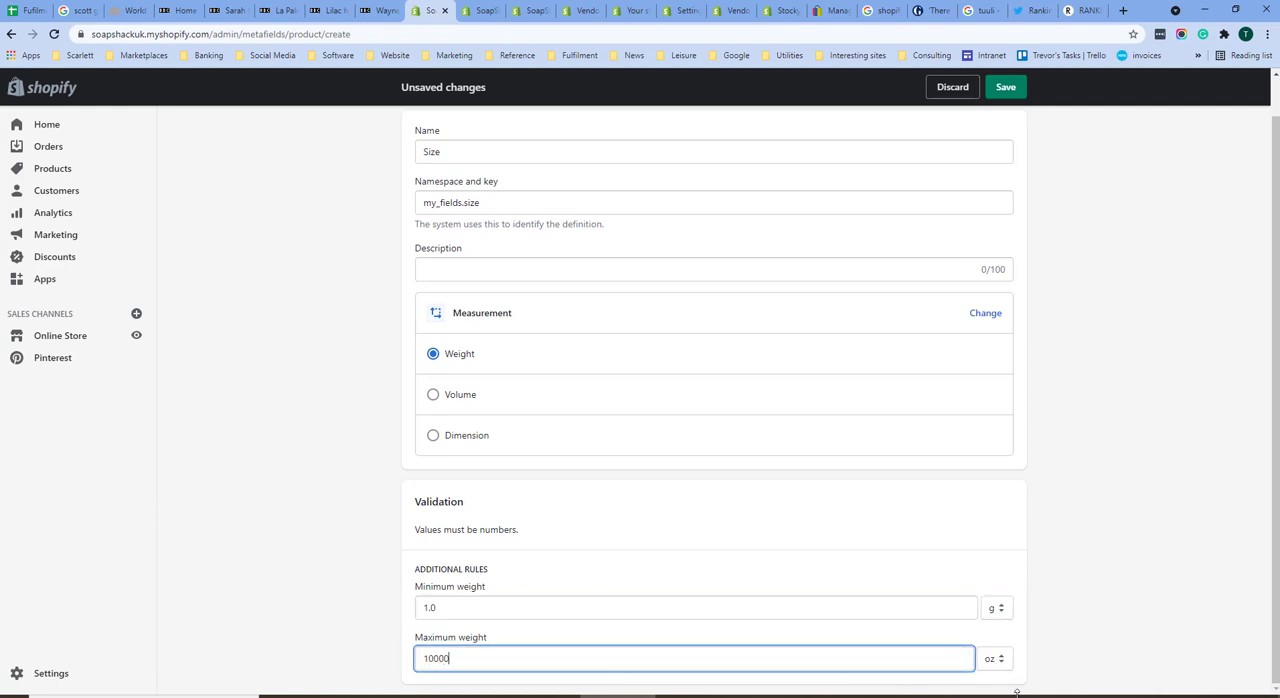
left_click(1003, 666)
left_click(995, 616)
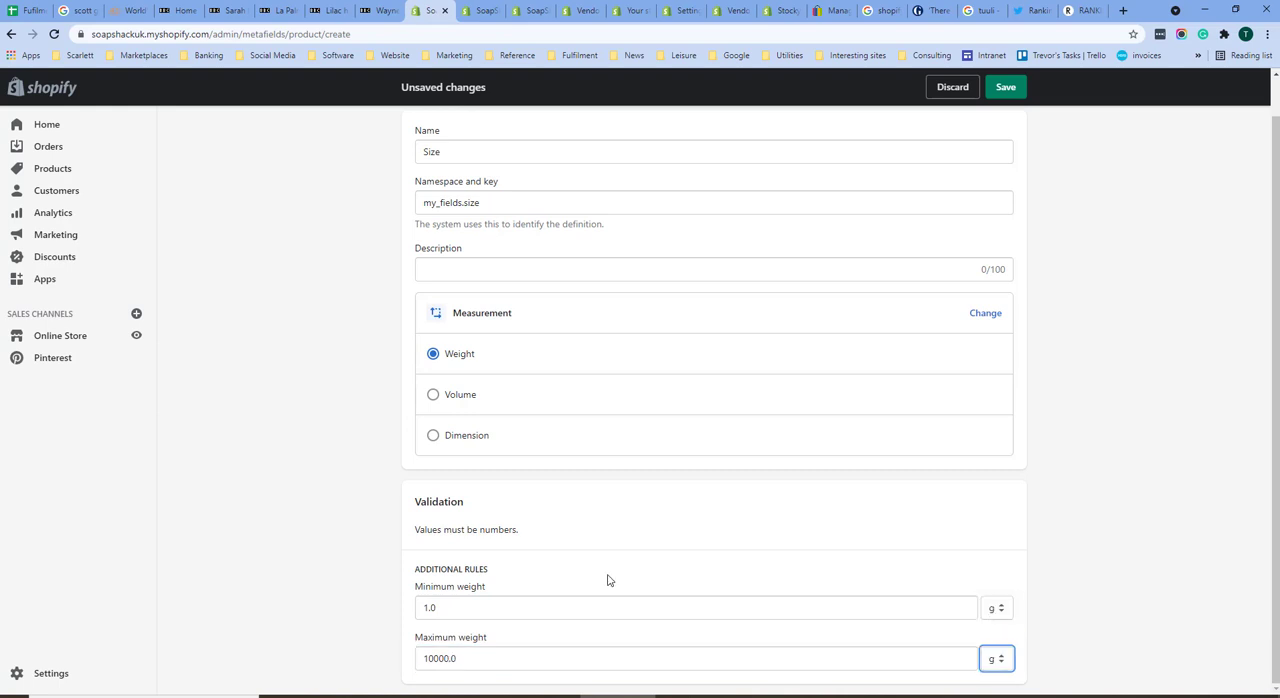
Step: Save the Size metafield definition with its description left empty
scroll(582, 557, "up", 1)
left_click(493, 318)
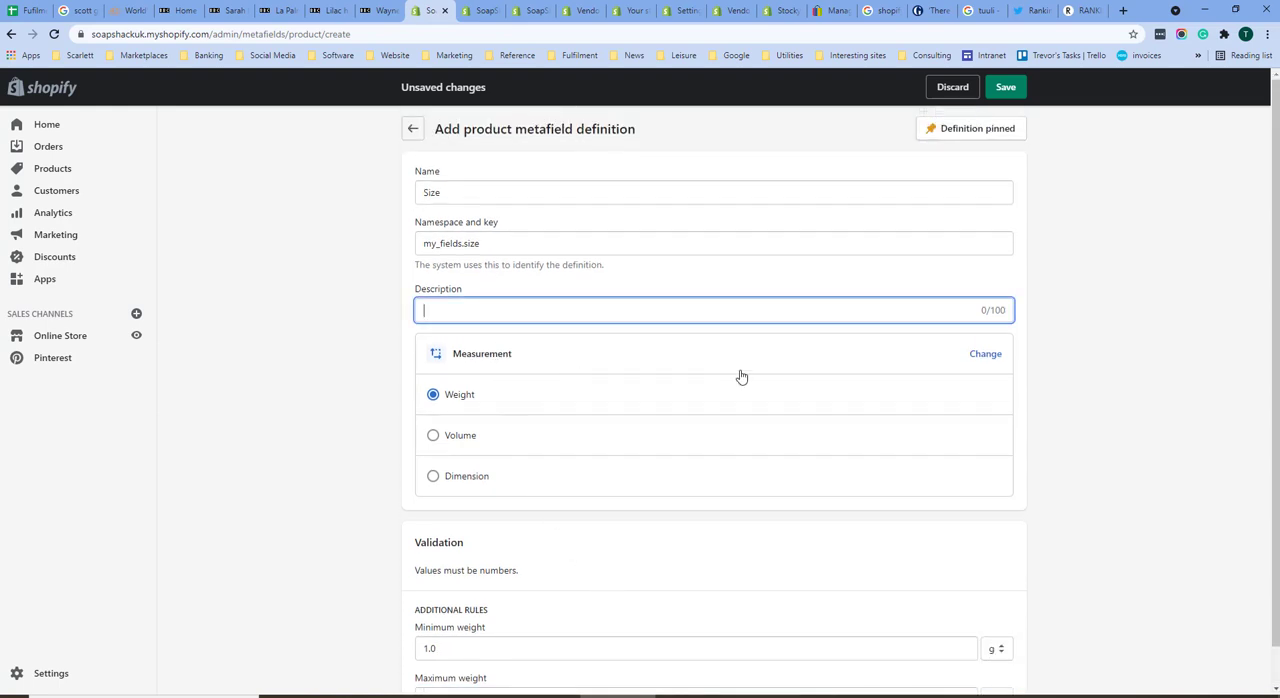
left_click(1006, 87)
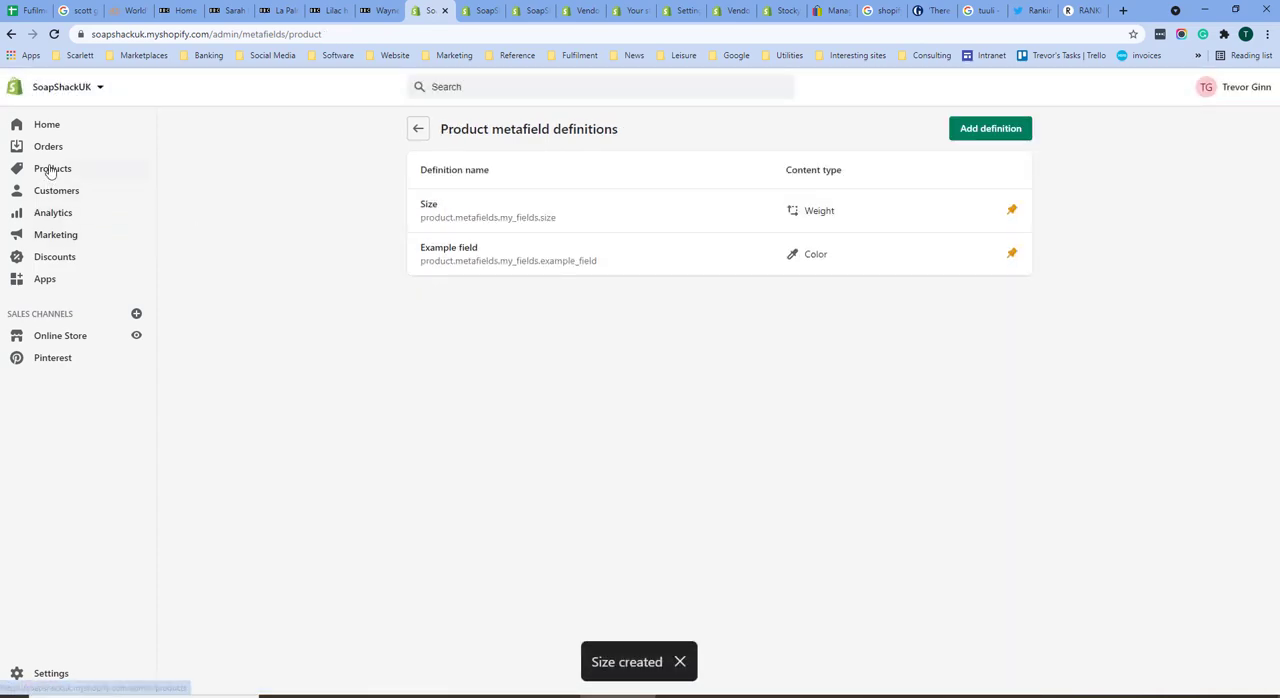
Step: Open Product 2 from the product list and open its Size metafield for editing, including the weight unit choices
left_click(52, 170)
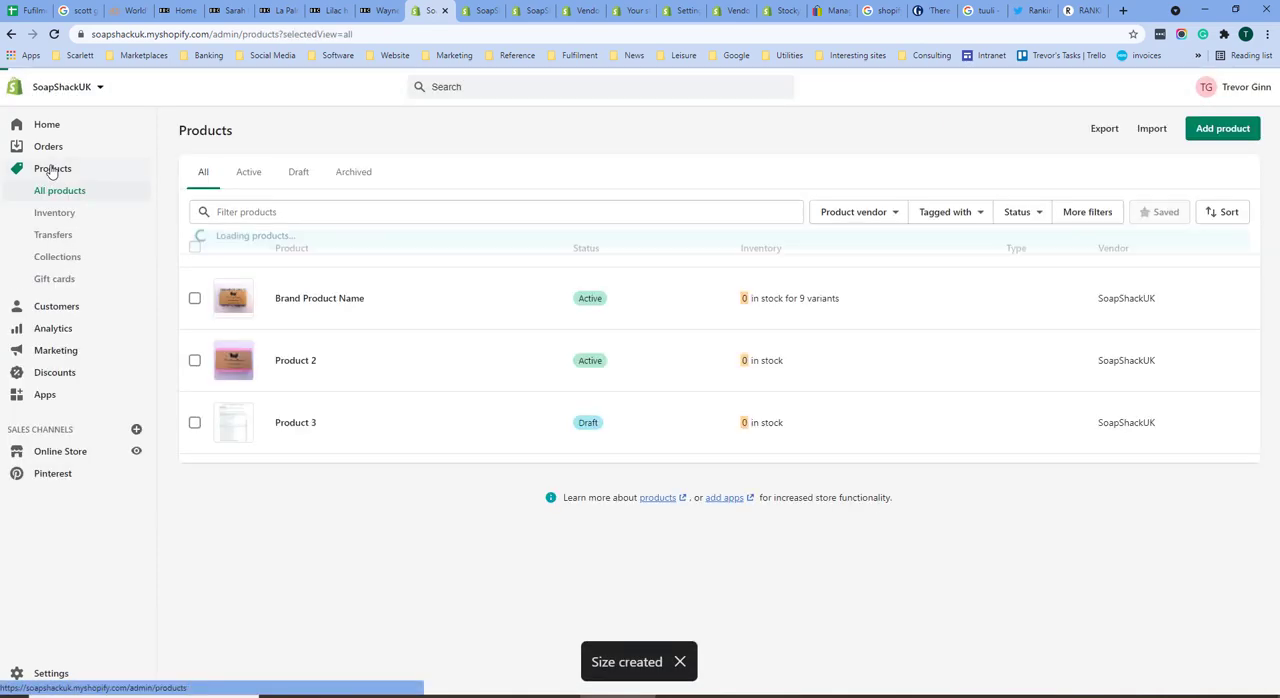
left_click(305, 368)
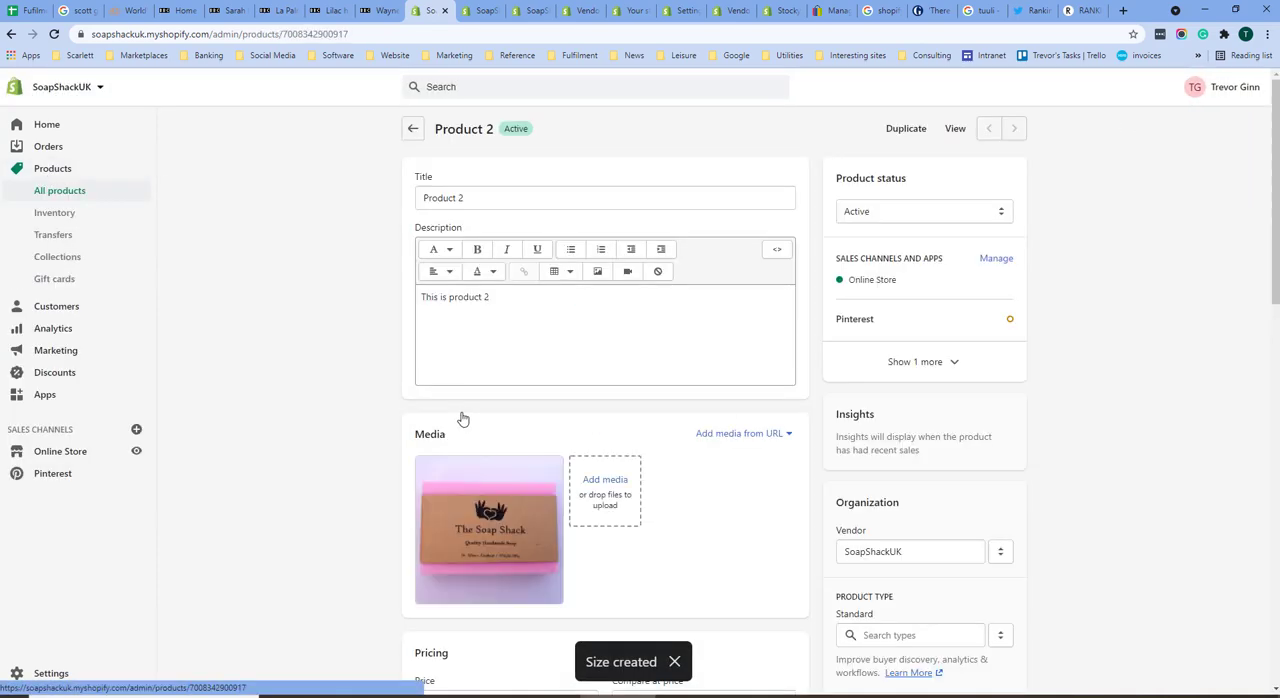
scroll(460, 417, "down", 15)
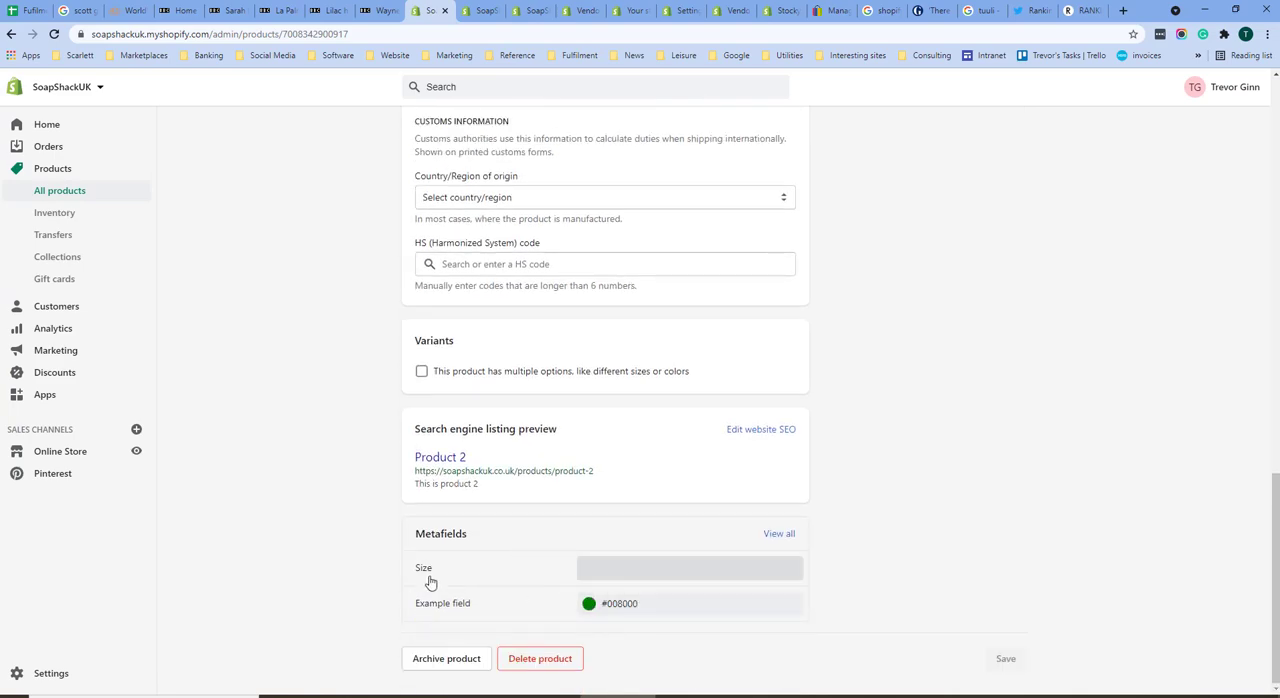
left_click(606, 568)
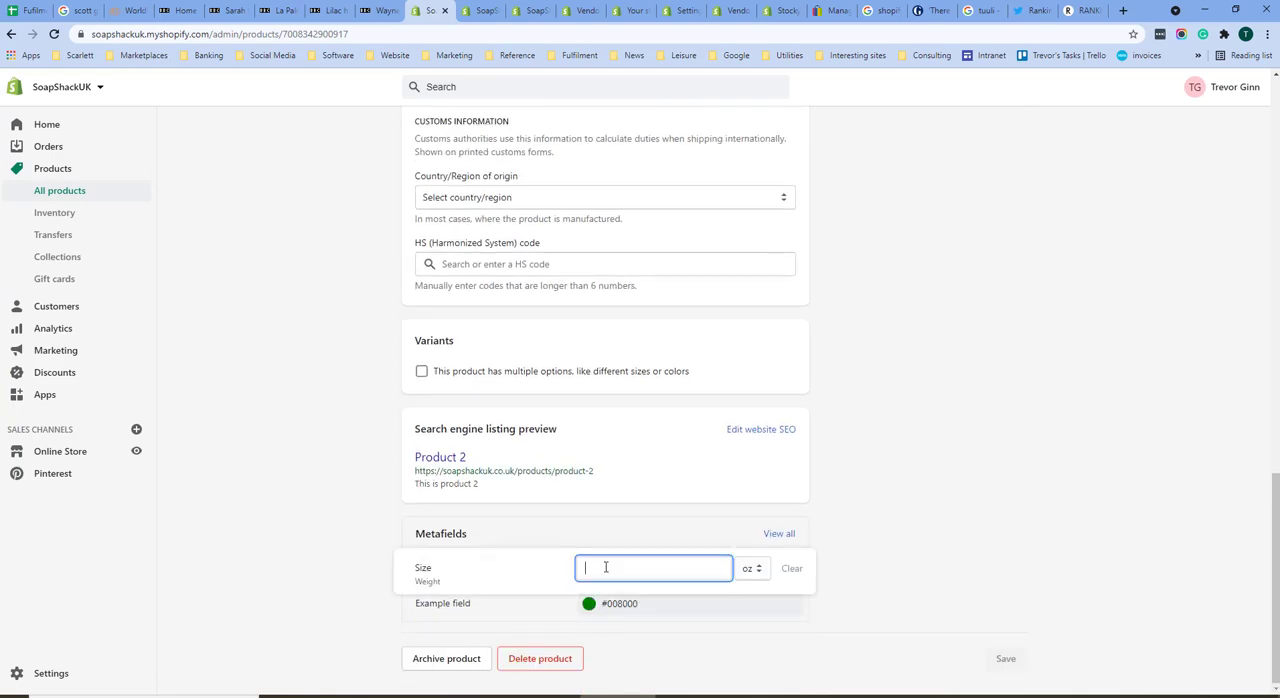
left_click(757, 570)
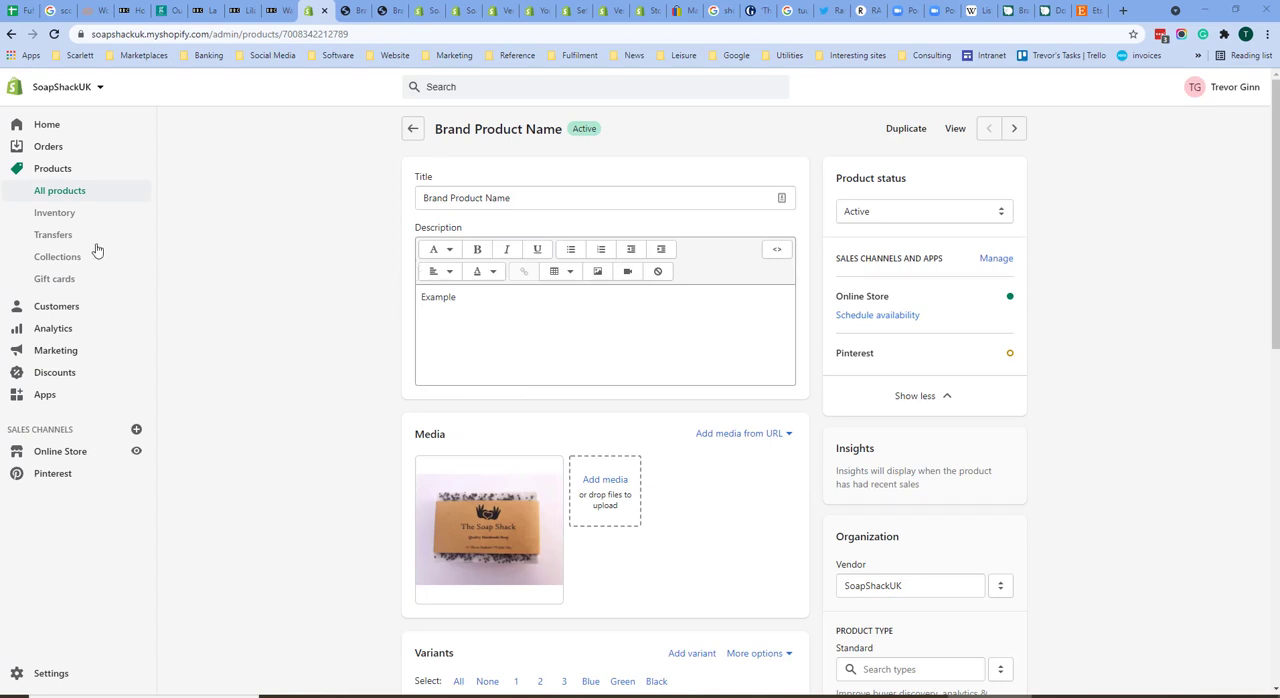
Step: Add 5 units to Product 2's available quantity in the inventory list and save the adjustment
left_click(55, 213)
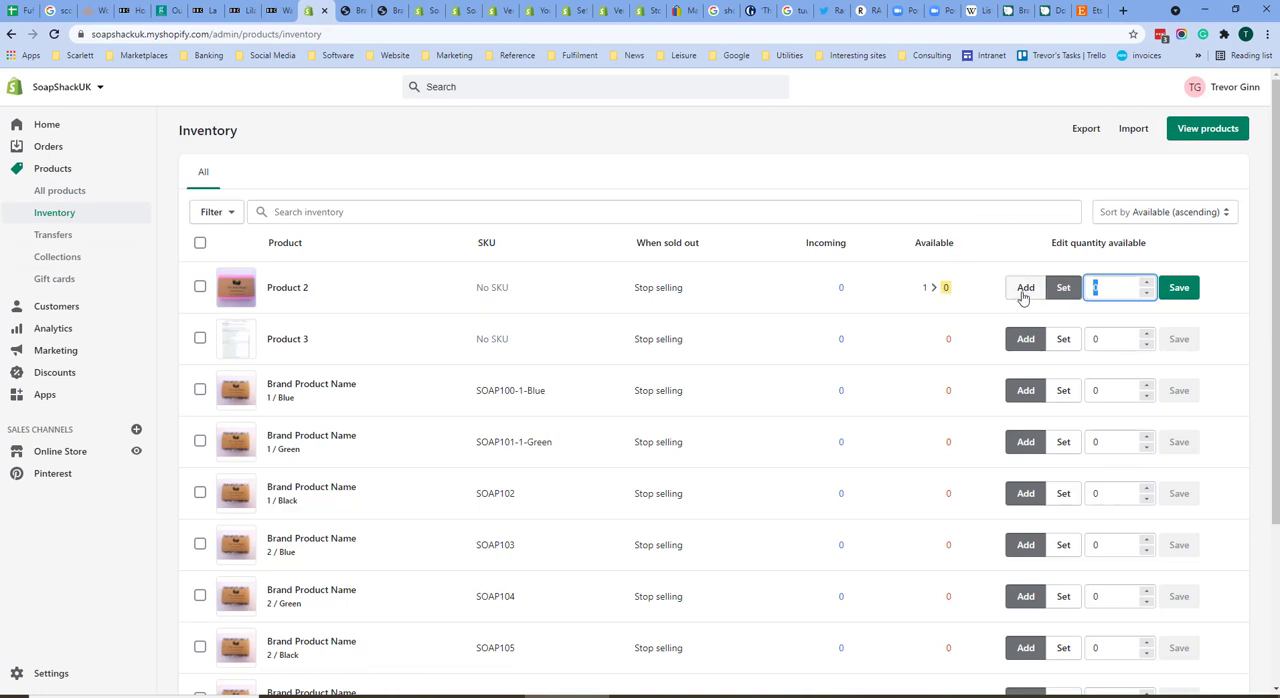
left_click(1025, 289)
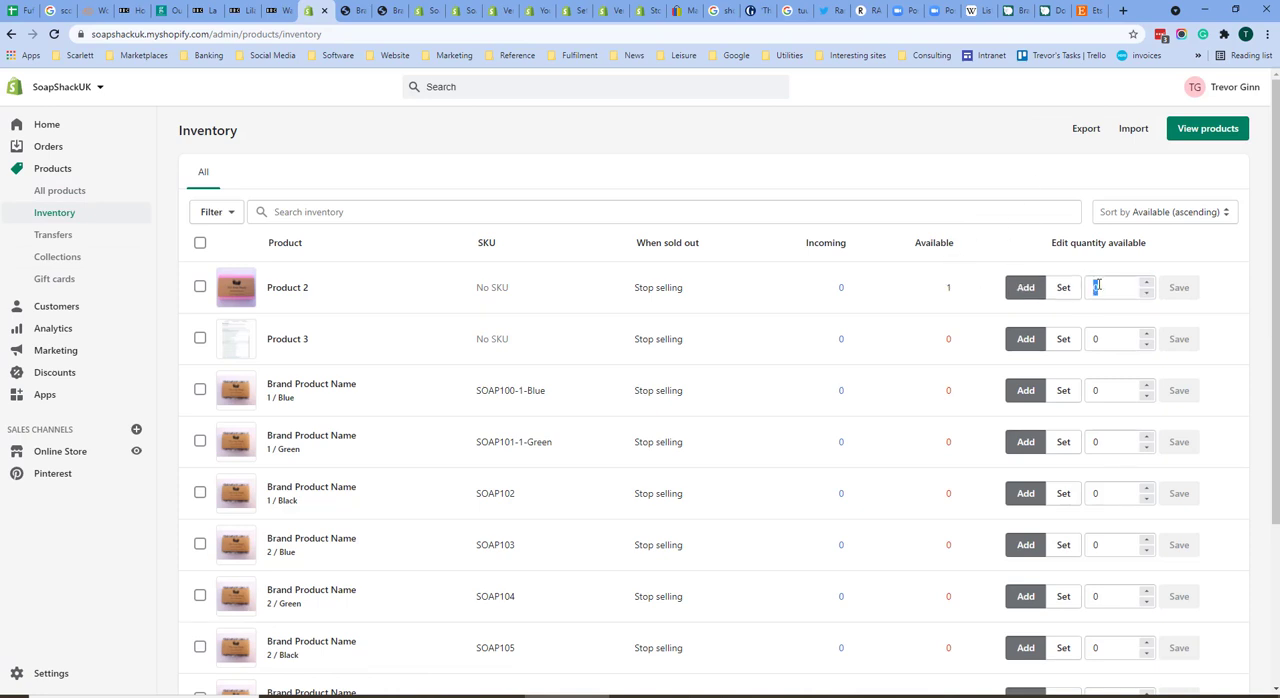
left_click(1098, 286)
type("5")
left_click(1179, 289)
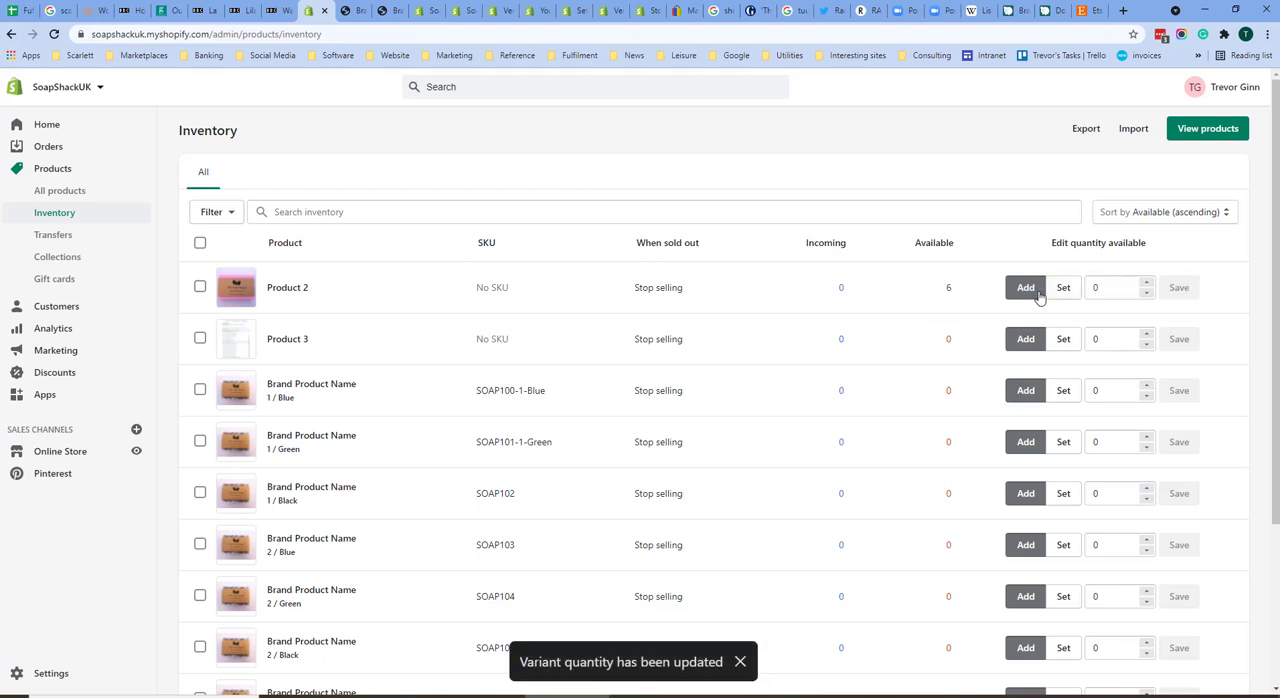
Step: Set Product 2's available quantity to exactly 10 in the inventory list and save it
left_click(1062, 290)
left_click(1103, 287)
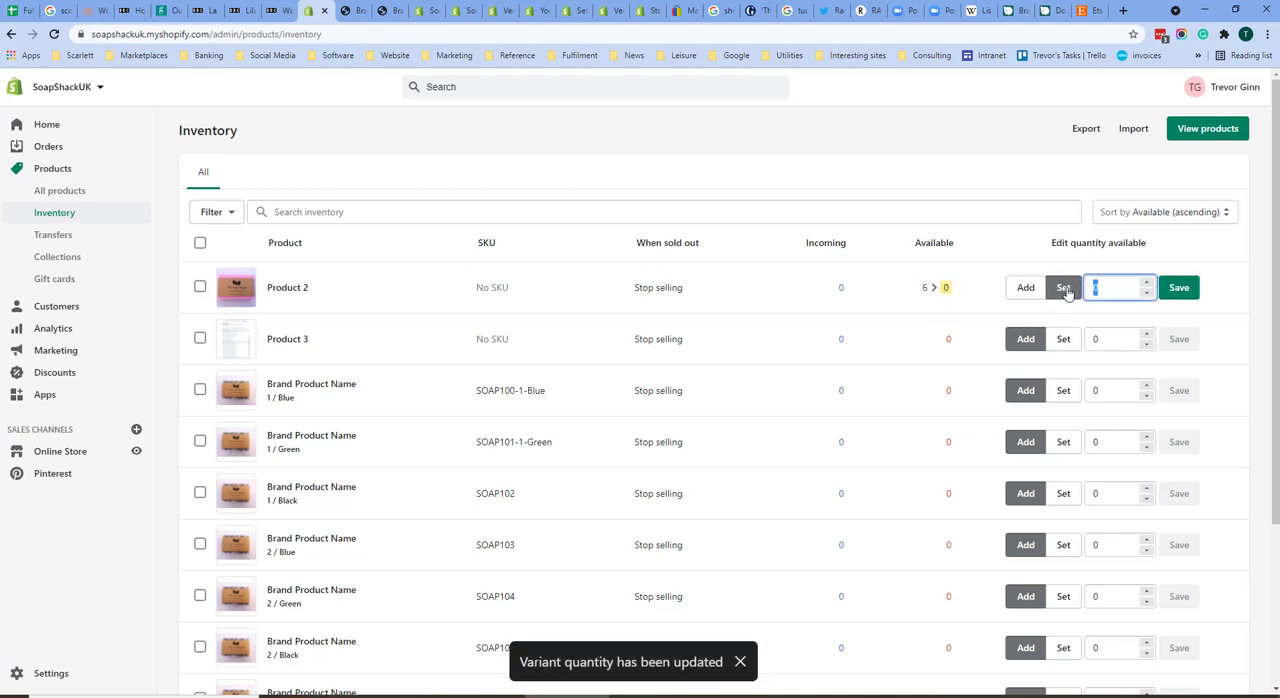
type("10")
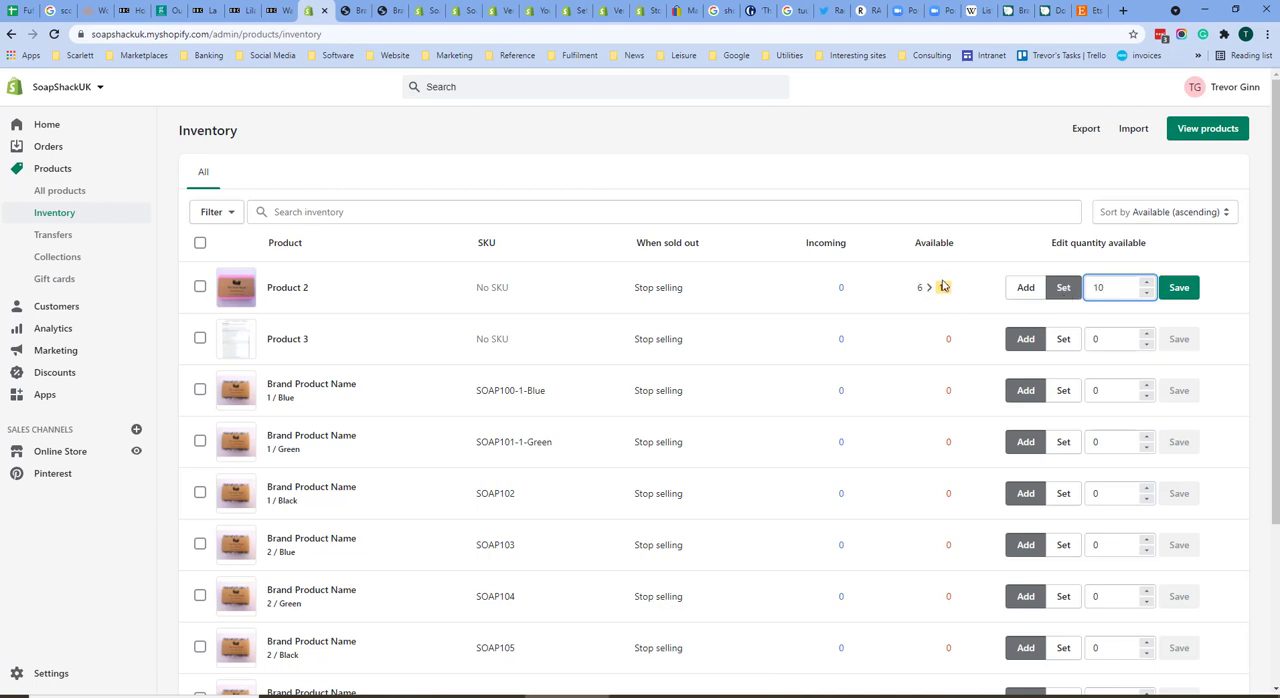
key("Return")
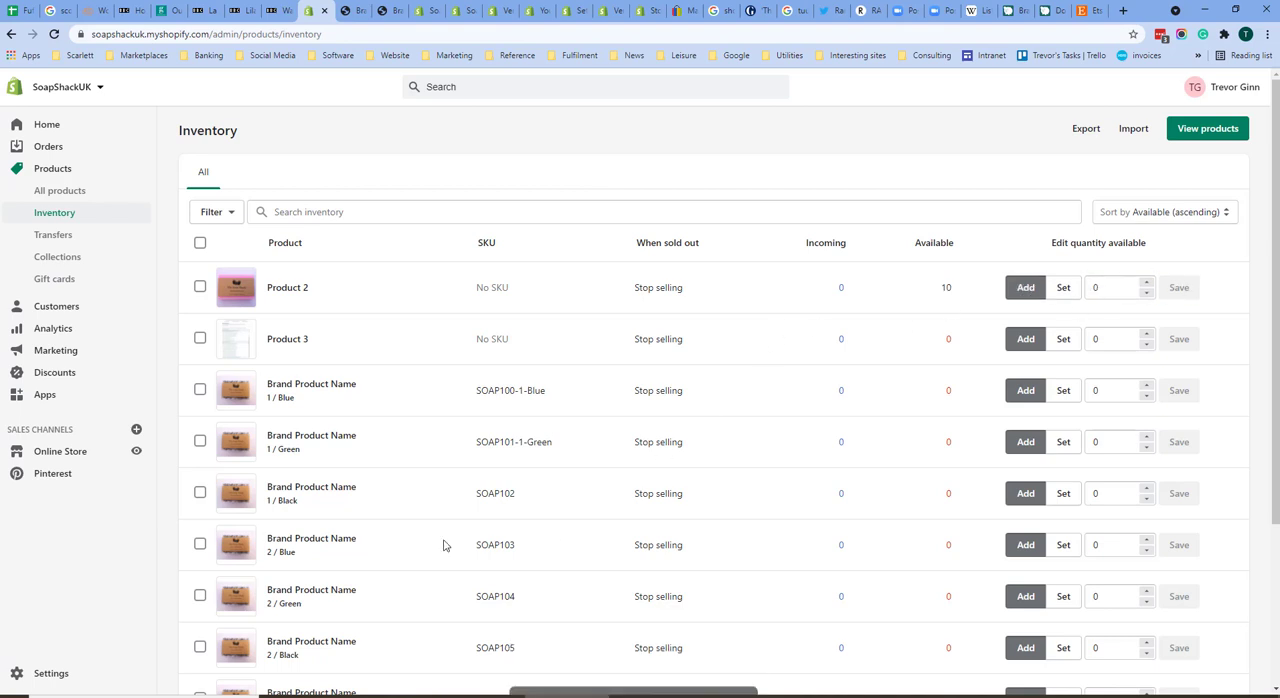
Step: Enable continued selling when out of stock for Product 2, save the product, and return to the inventory list
scroll(314, 446, "down", 3)
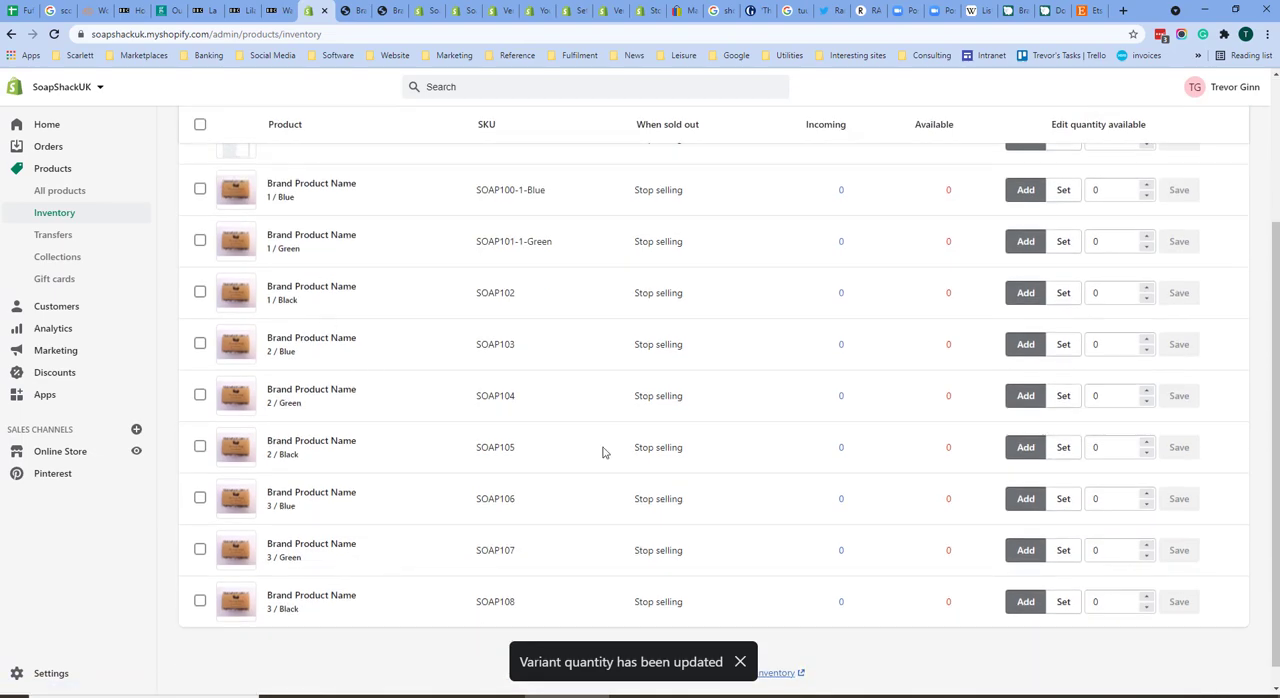
scroll(659, 290, "up", 3)
triple_click(670, 288)
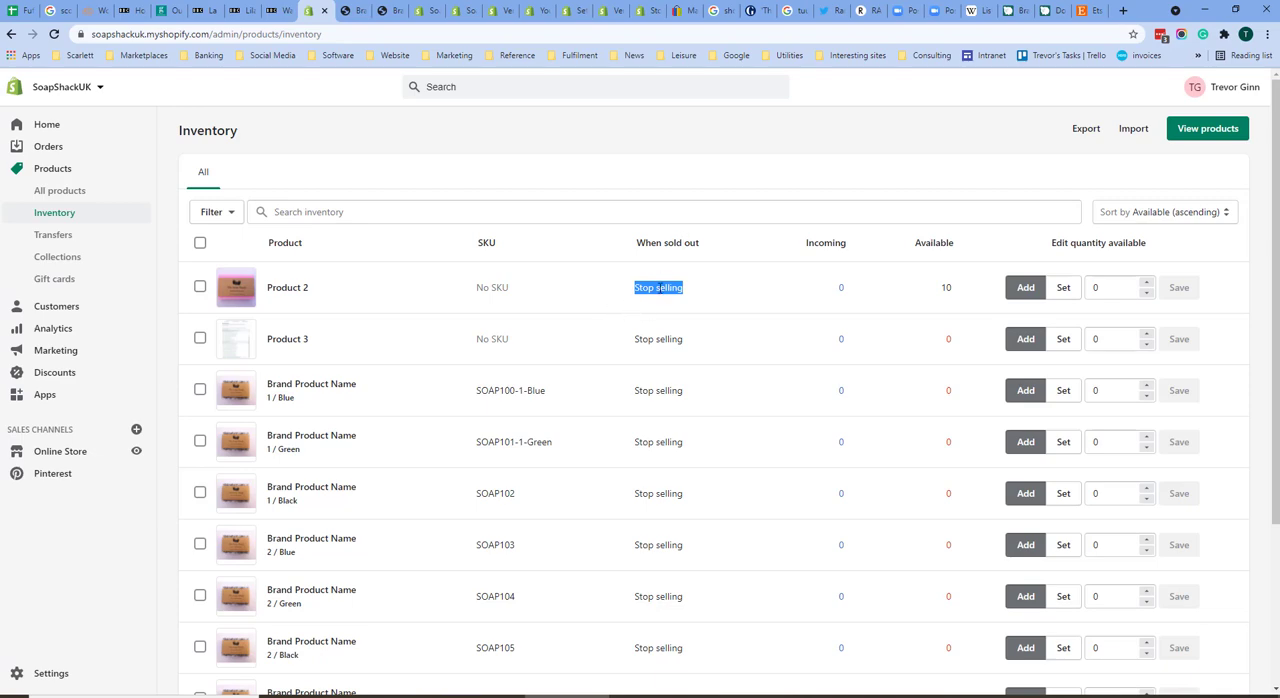
left_click(287, 289)
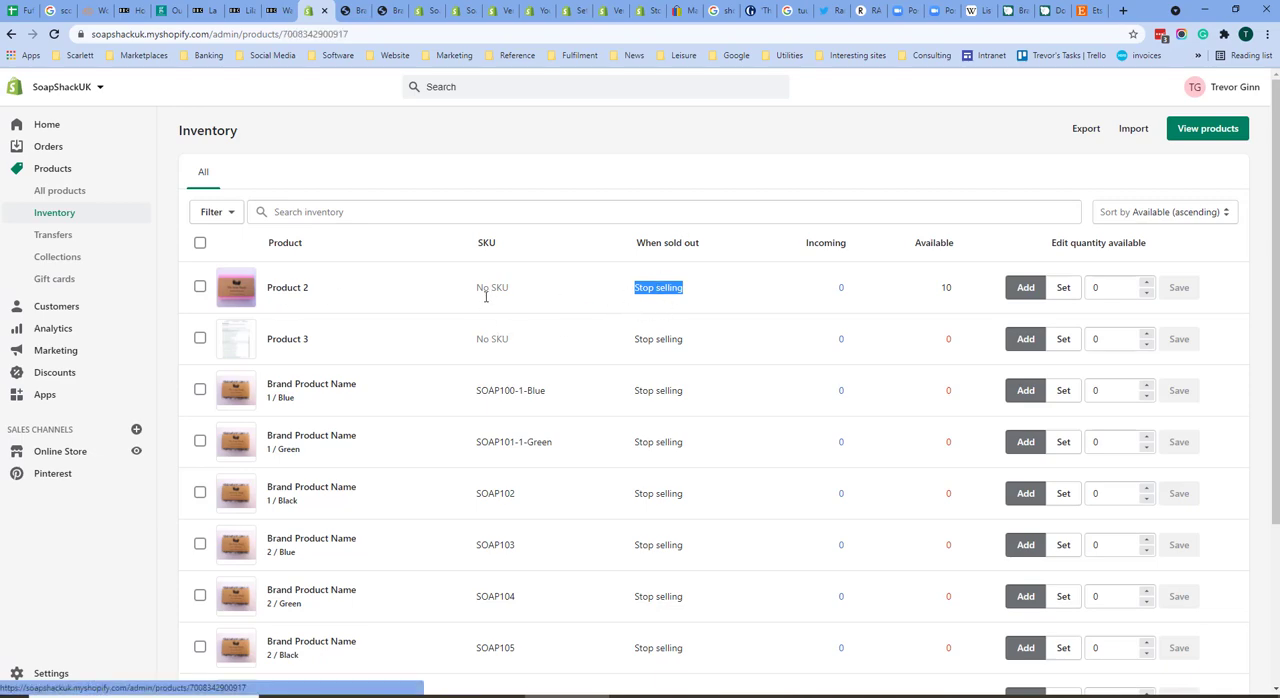
scroll(564, 474, "down", 3)
scroll(564, 474, "down", 4)
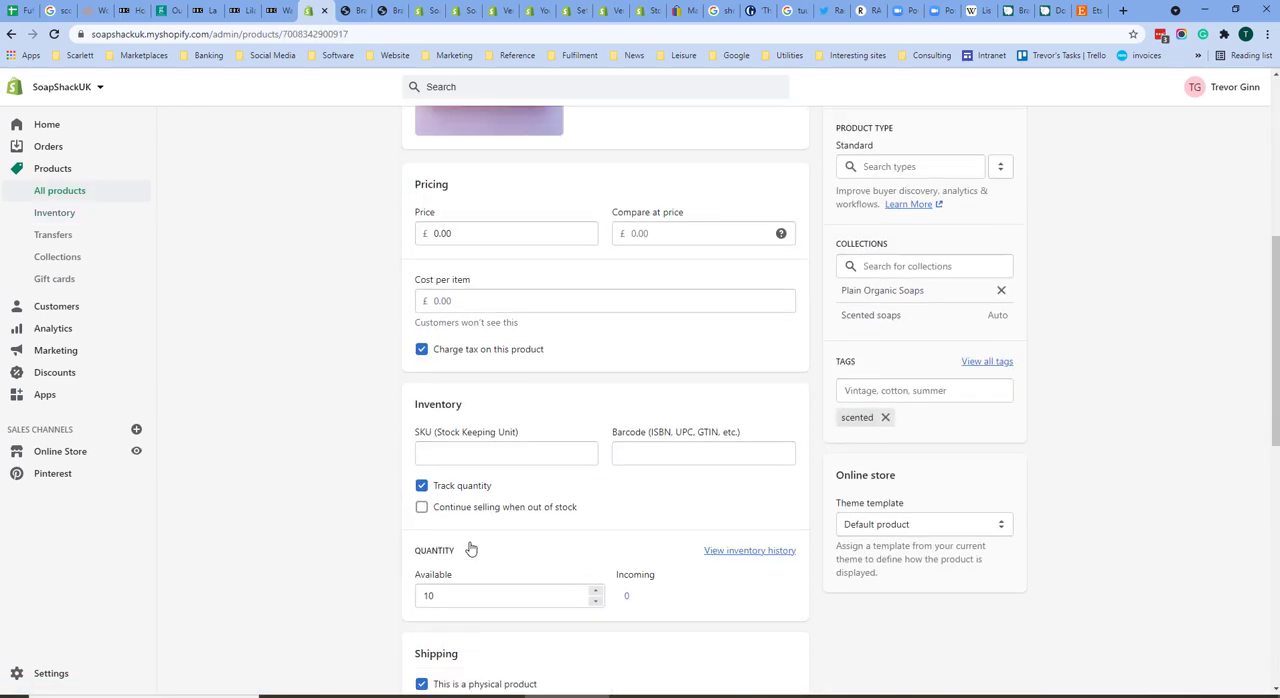
left_click(421, 375)
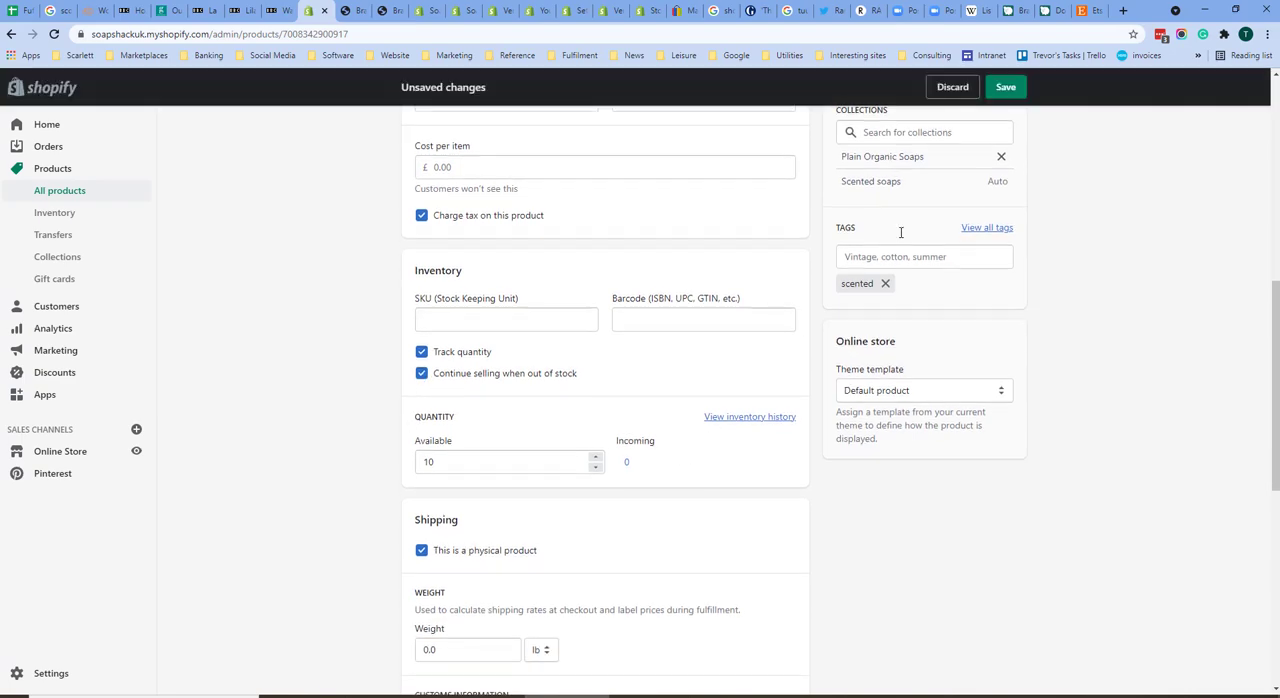
scroll(900, 234, "down", 1)
left_click(1008, 89)
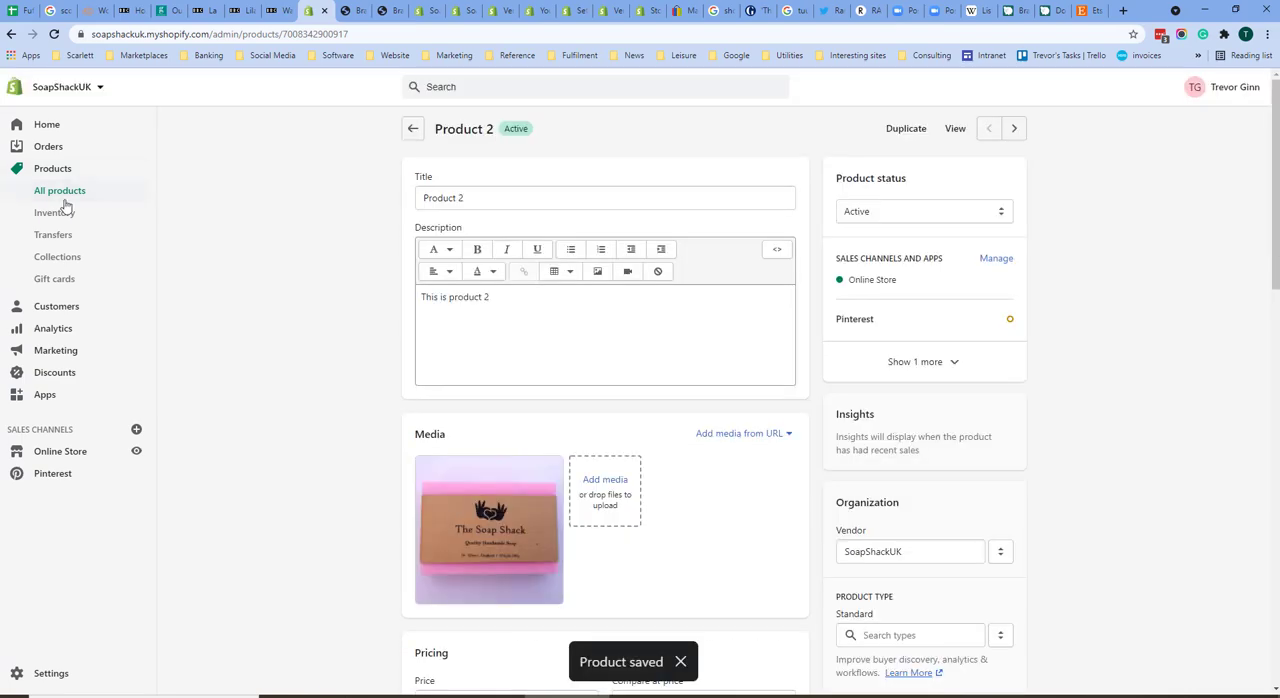
left_click(58, 211)
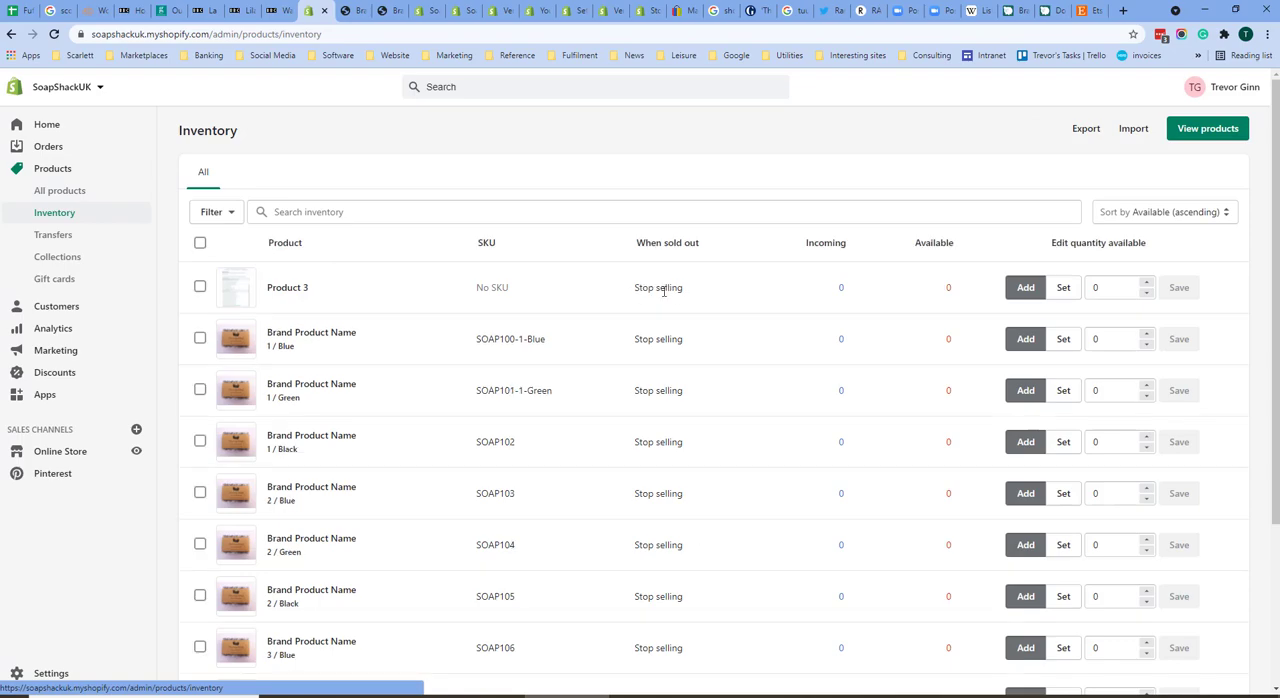